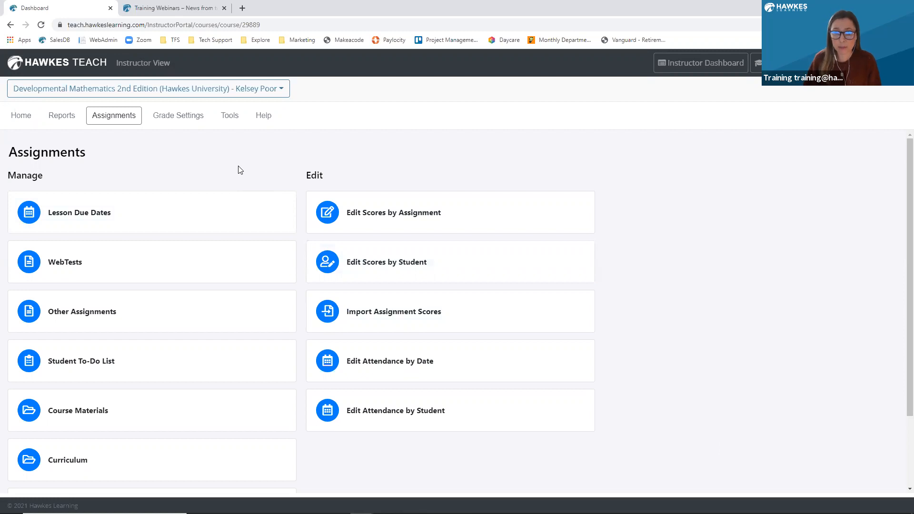
Look over the Training Webinars page on the Hawkes blog and return to the instructor dashboard
left_click(192, 10)
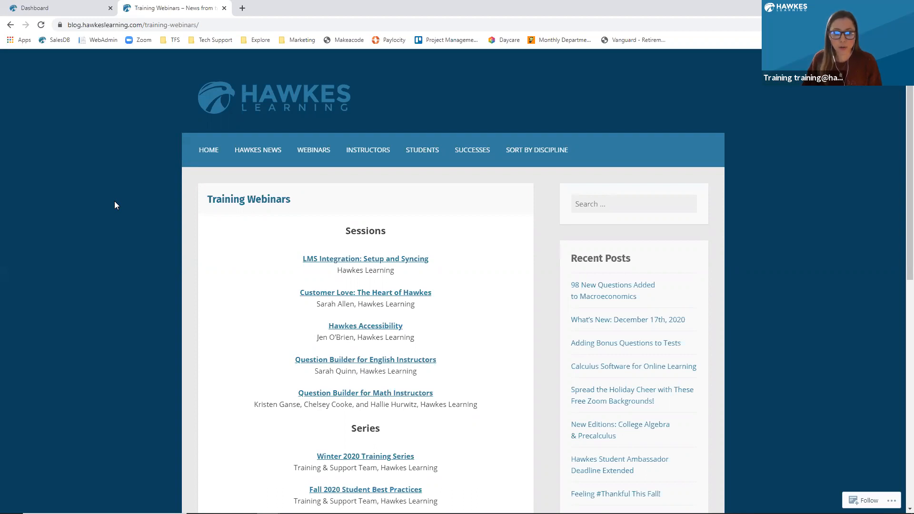
scroll(113, 201, "down", 1)
mouse_move(312, 110)
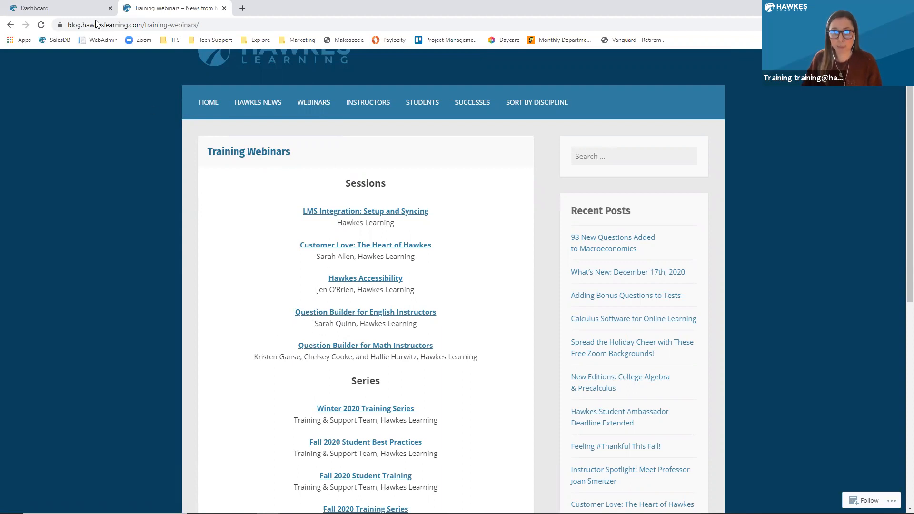
left_click(80, 11)
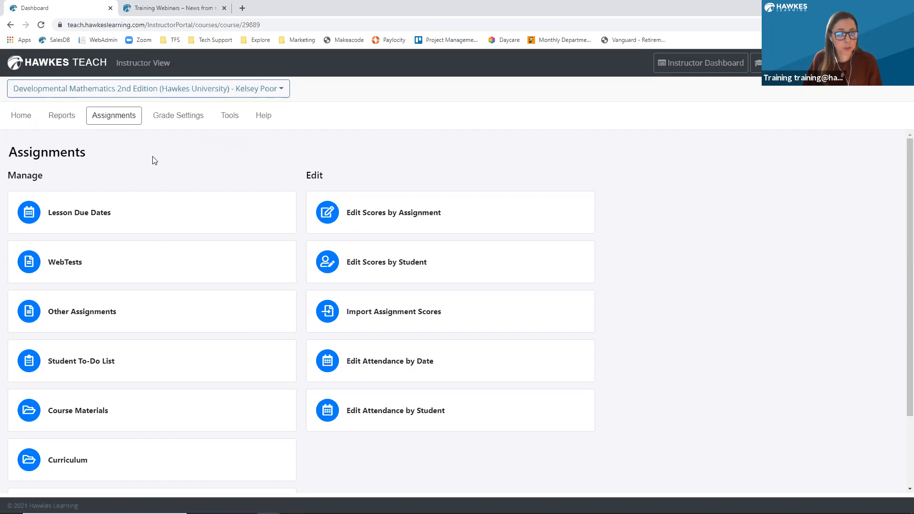
Open the Question Builder from the course's assignment management options and enlarge the page zoom to 125%
scroll(157, 164, "down", 2)
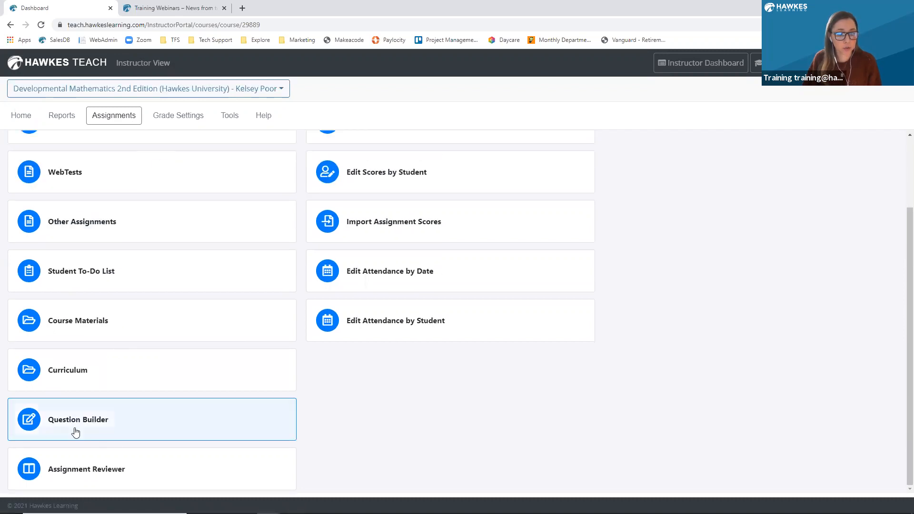
left_click(101, 428)
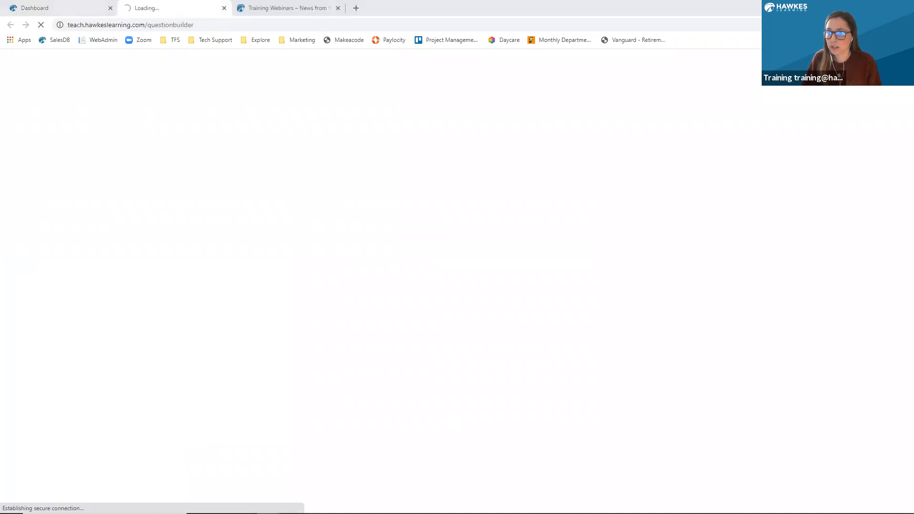
left_click(904, 25)
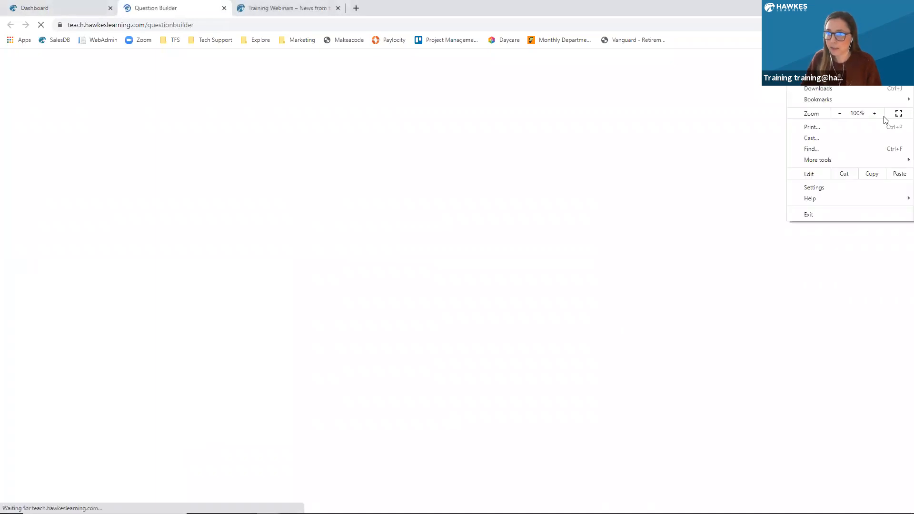
left_click(873, 114)
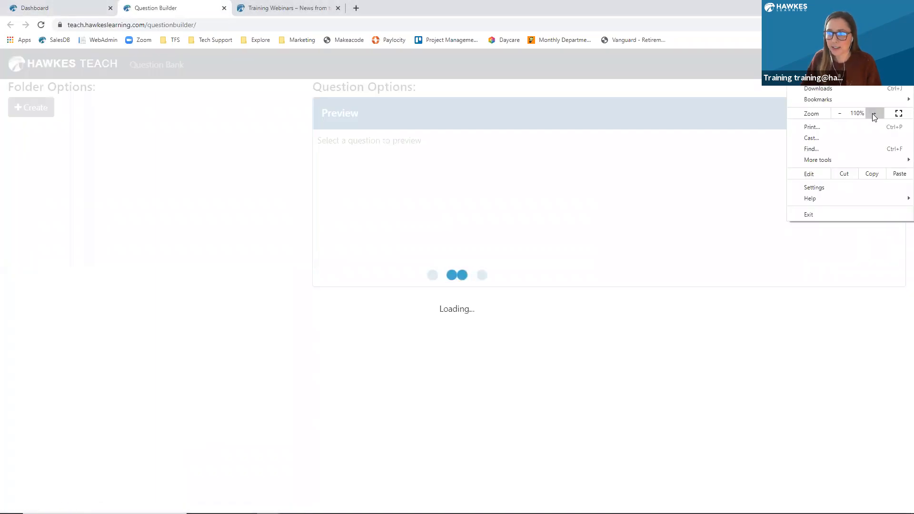
left_click(874, 115)
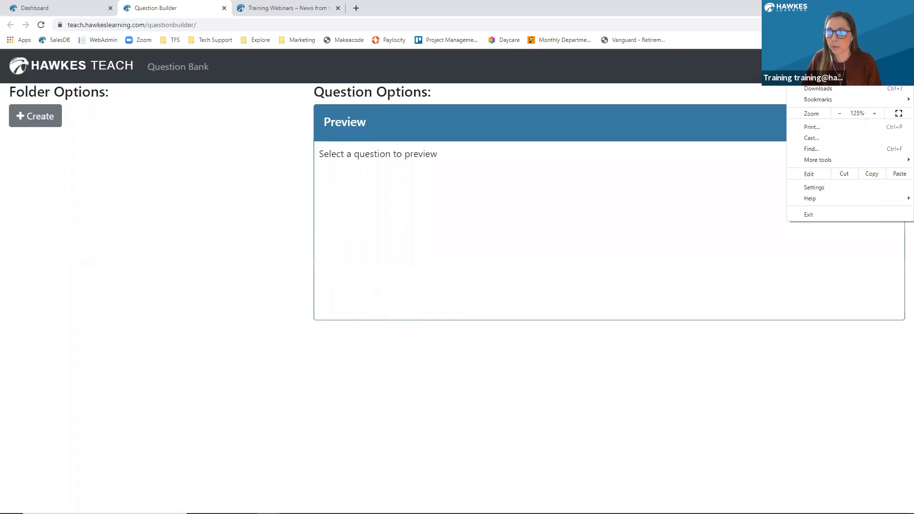
left_click(228, 266)
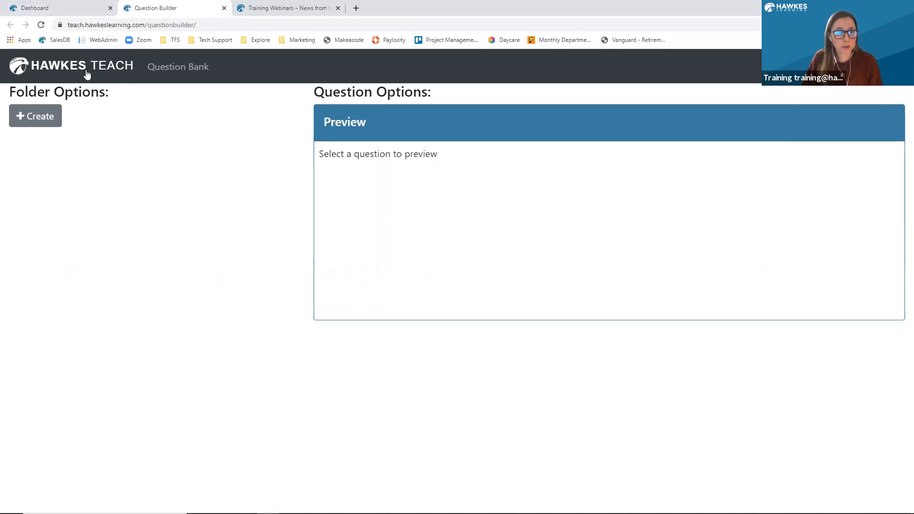
Check where Question Builder is listed among the dashboard's assignment options and return to the question bank
left_click(78, 13)
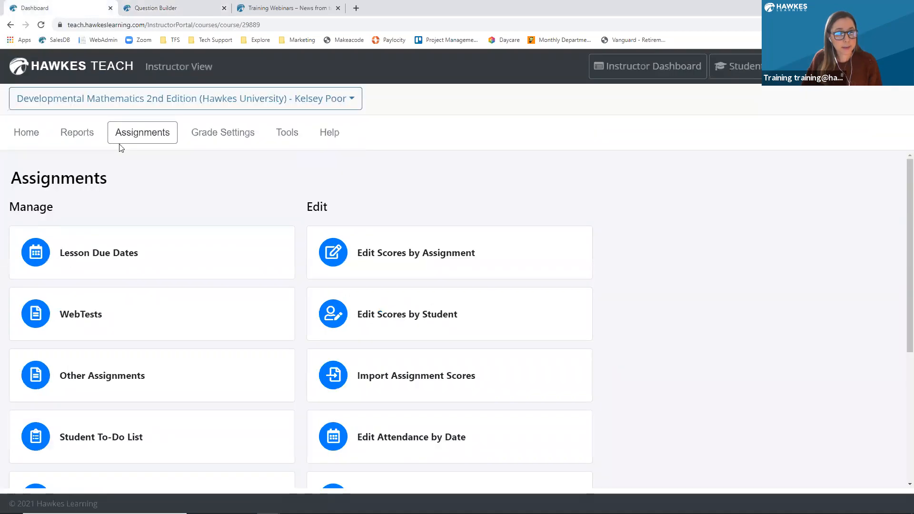
scroll(123, 415, "down", 5)
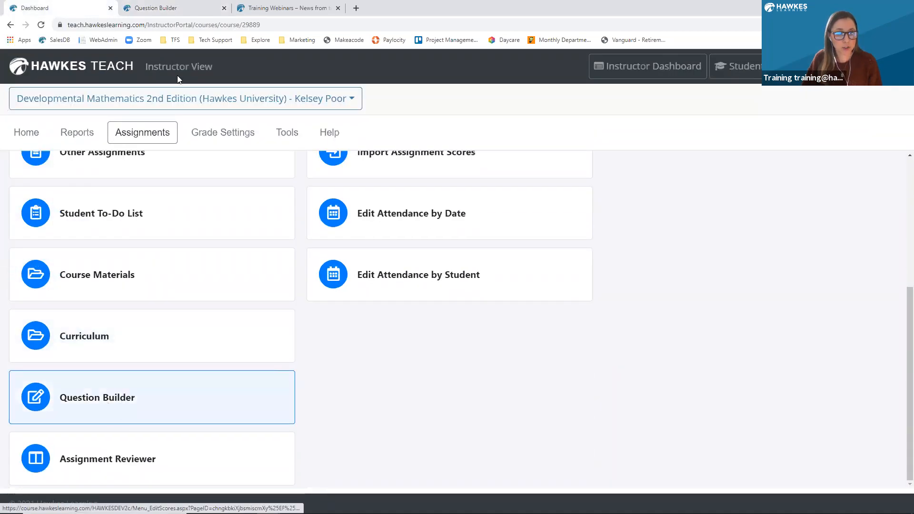
left_click(191, 15)
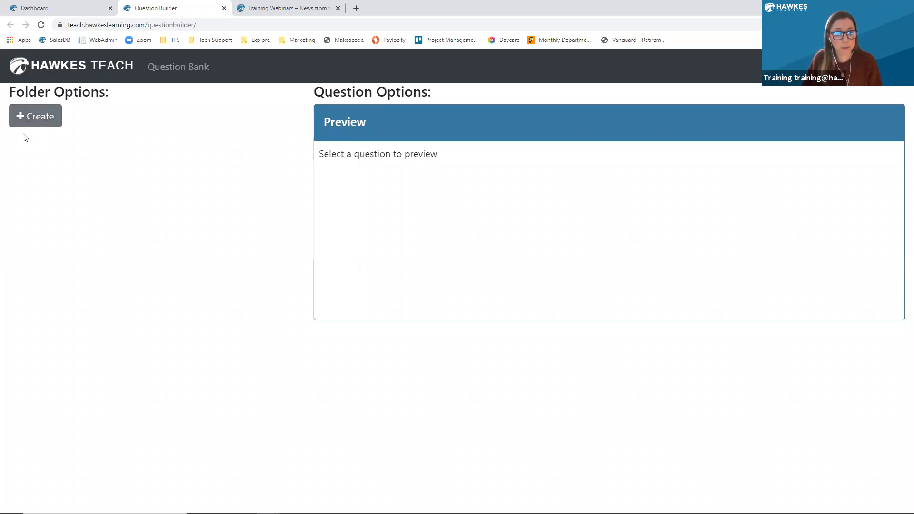
Create a question folder named "Additional Discount Question"
left_click(29, 119)
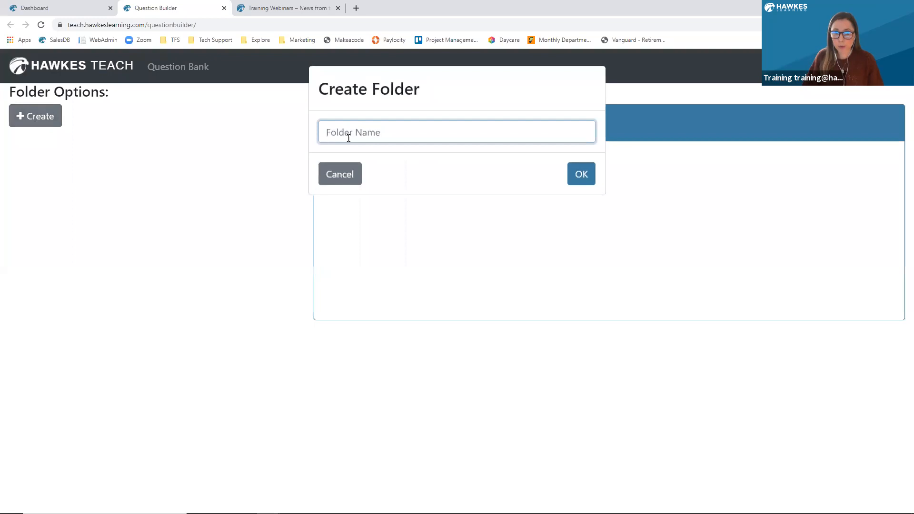
type("Addit")
key("BackSpace")
key("BackSpace")
key("BackSpace")
key("BackSpace")
type("dditional Discount Question")
left_click(582, 175)
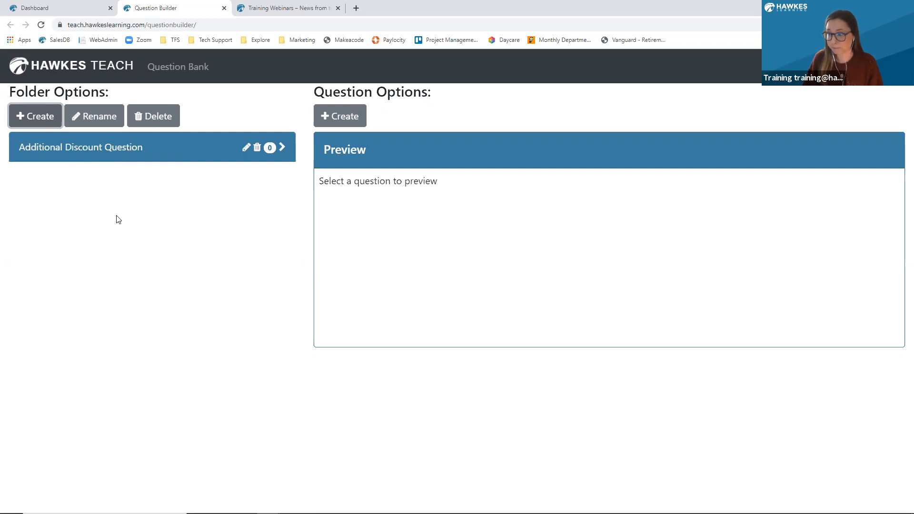
Expand the Additional Discount Question folder and start a new question in it
left_click(94, 153)
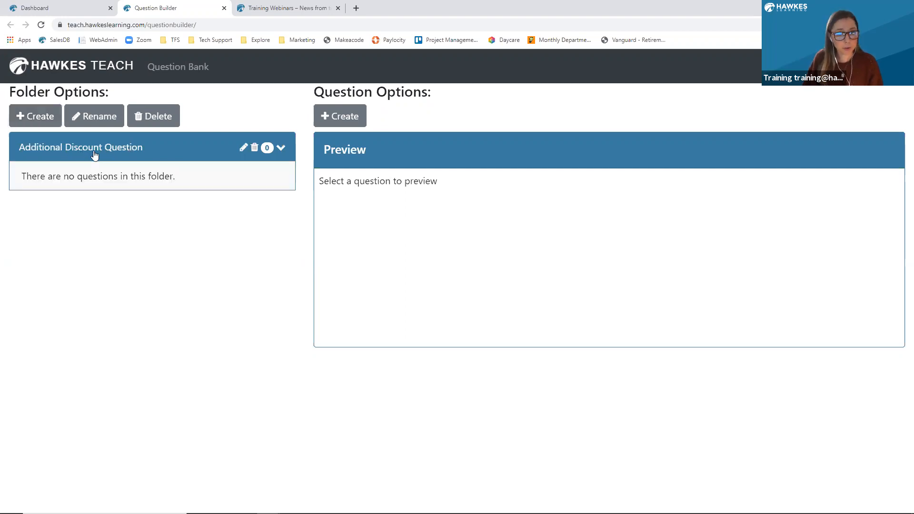
left_click(349, 117)
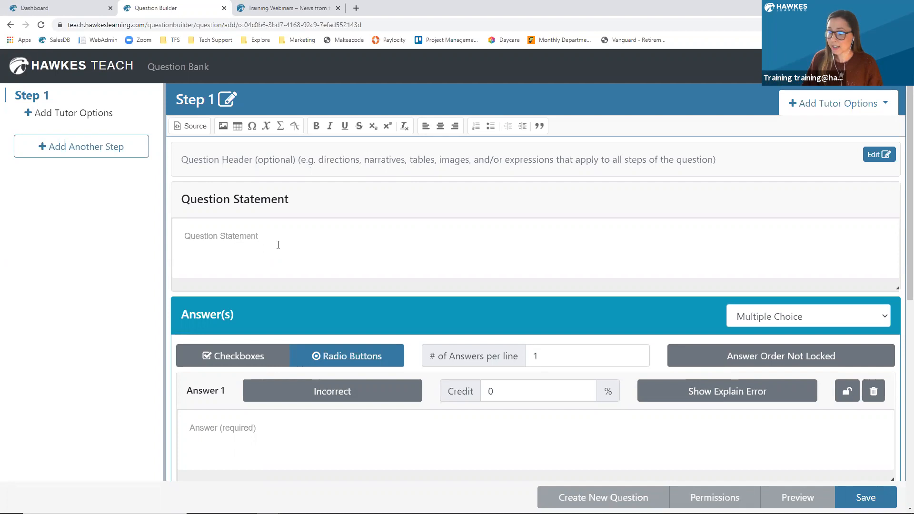
scroll(278, 245, "down", 1)
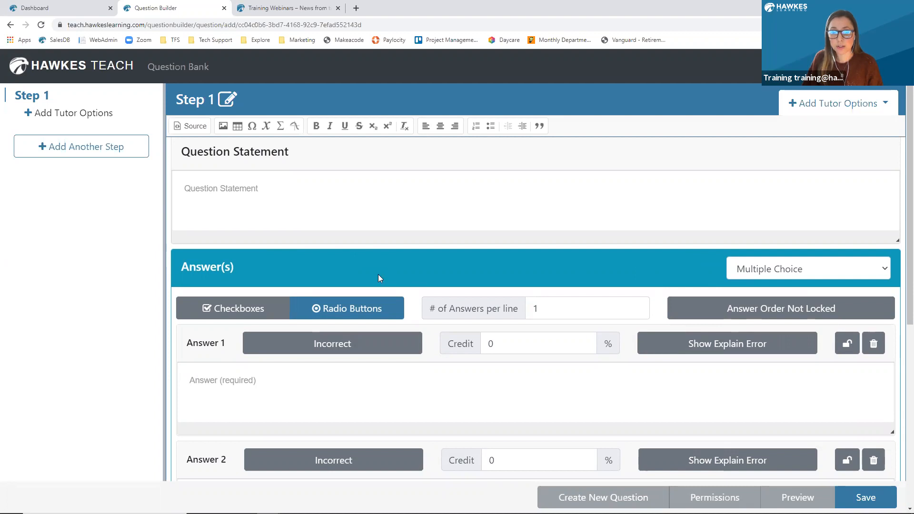
scroll(292, 277, "up", 1)
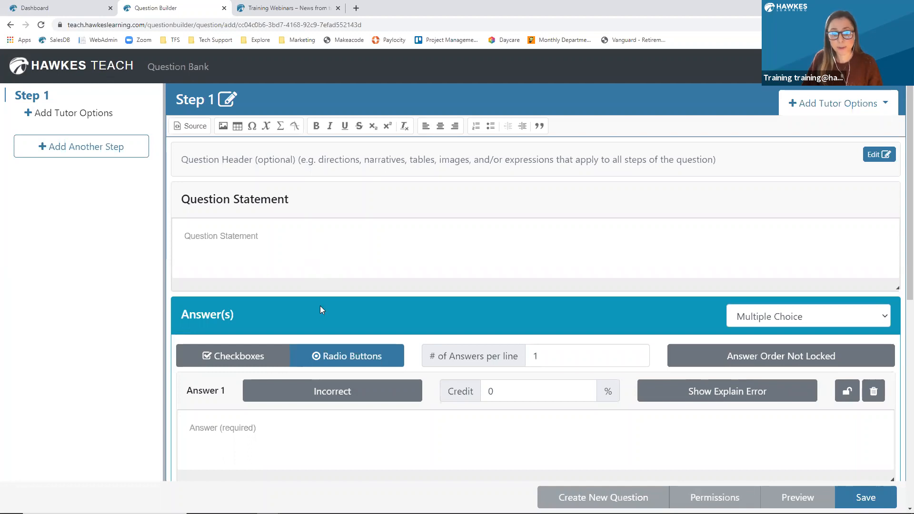
Review the answer types available for the question and keep Multiple Choice
scroll(314, 300, "down", 1)
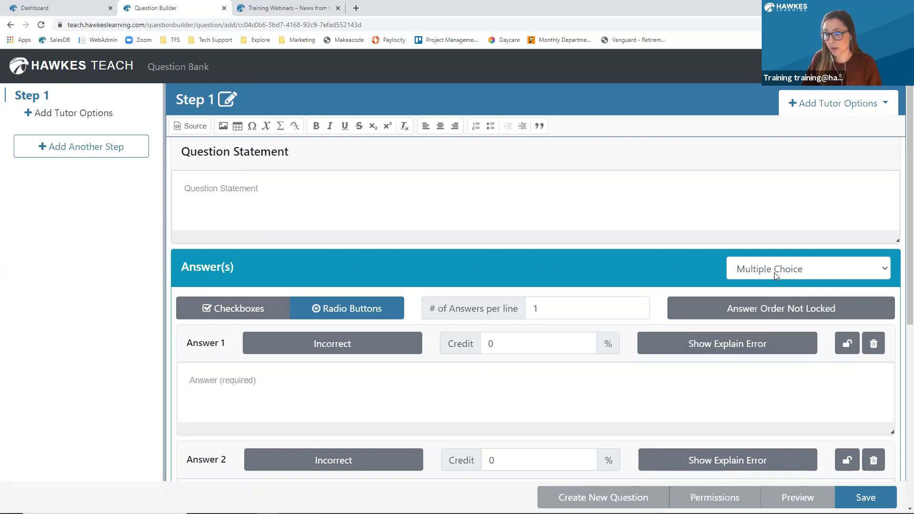
left_click(786, 272)
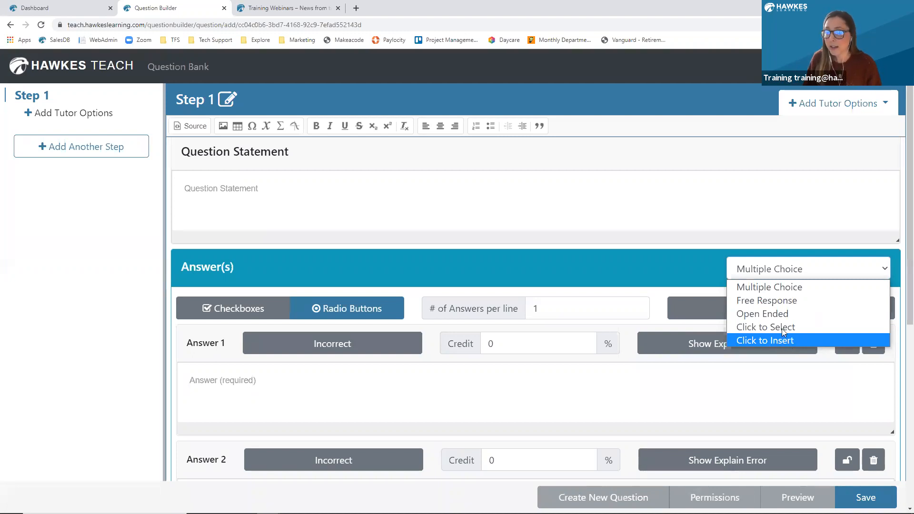
left_click(774, 288)
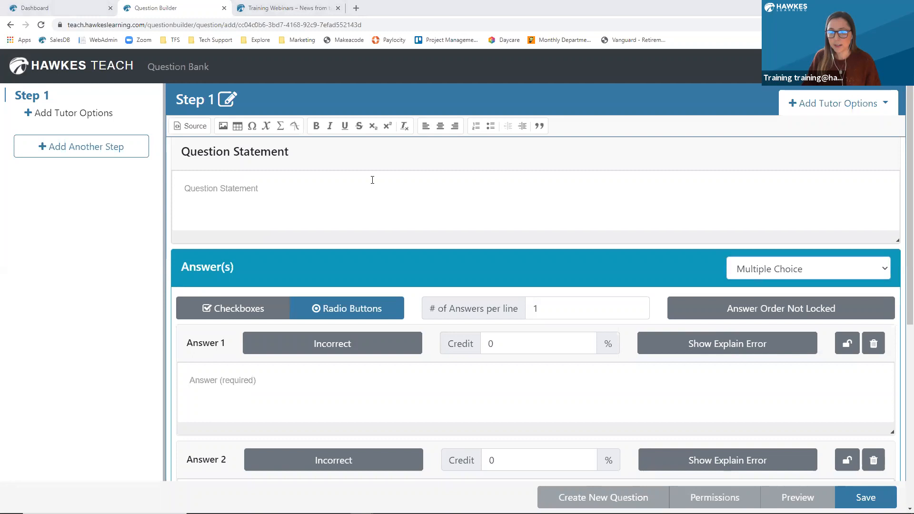
Paste the copied refrigerator discount problem ($190, 21%) into the question statement and remove its bold formatting
left_click(364, 196)
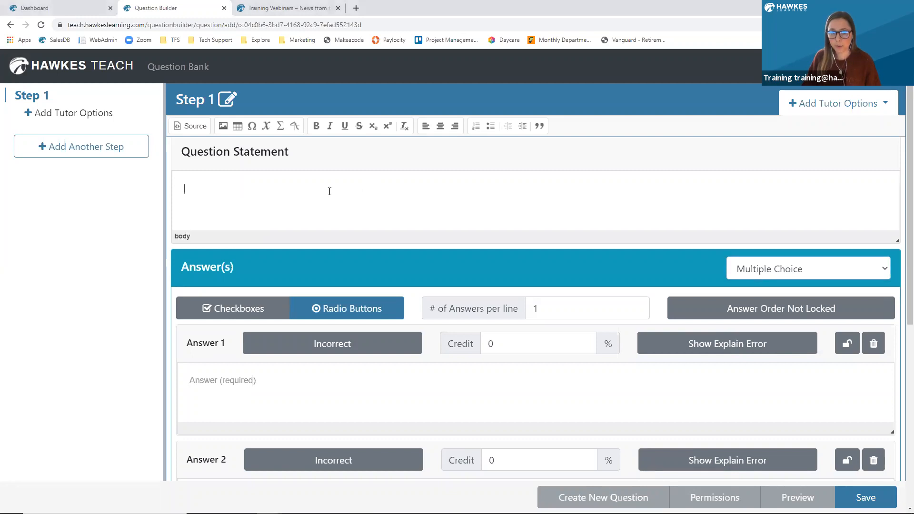
right_click(328, 191)
left_click(353, 199)
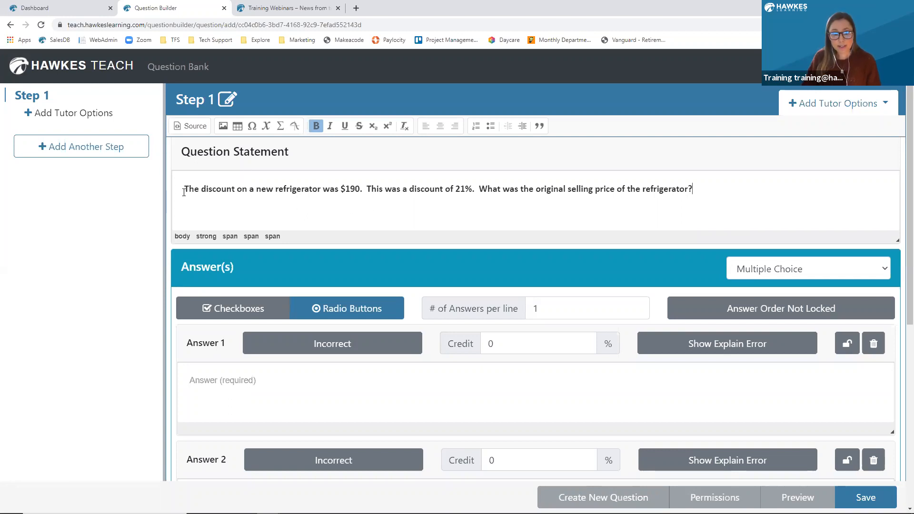
left_click_drag(183, 192, 701, 192)
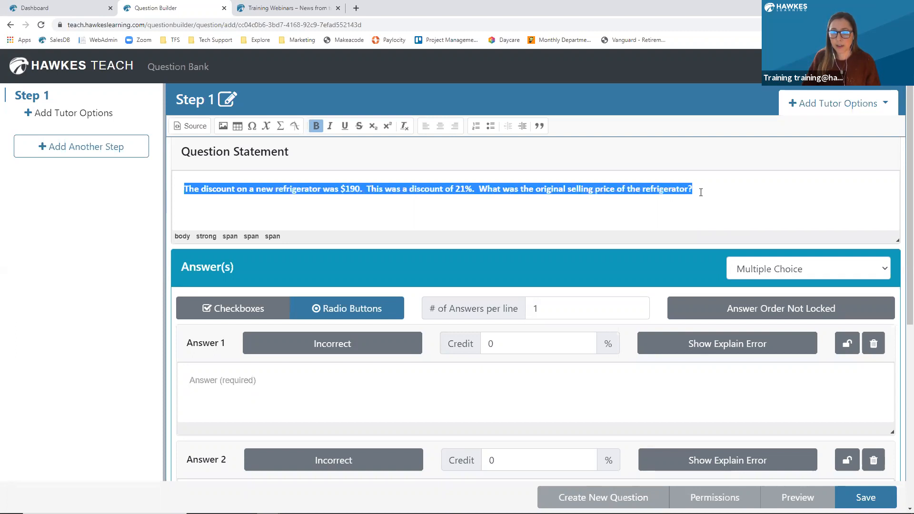
left_click(318, 127)
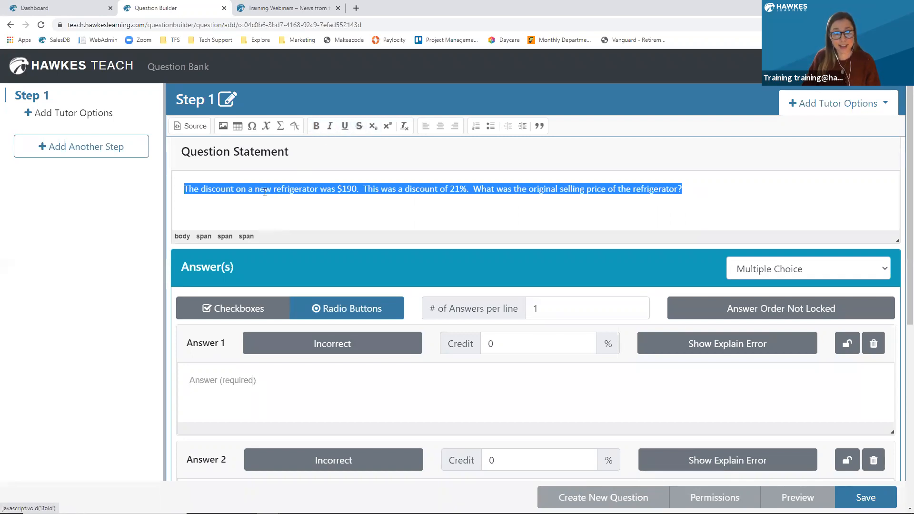
left_click(310, 201)
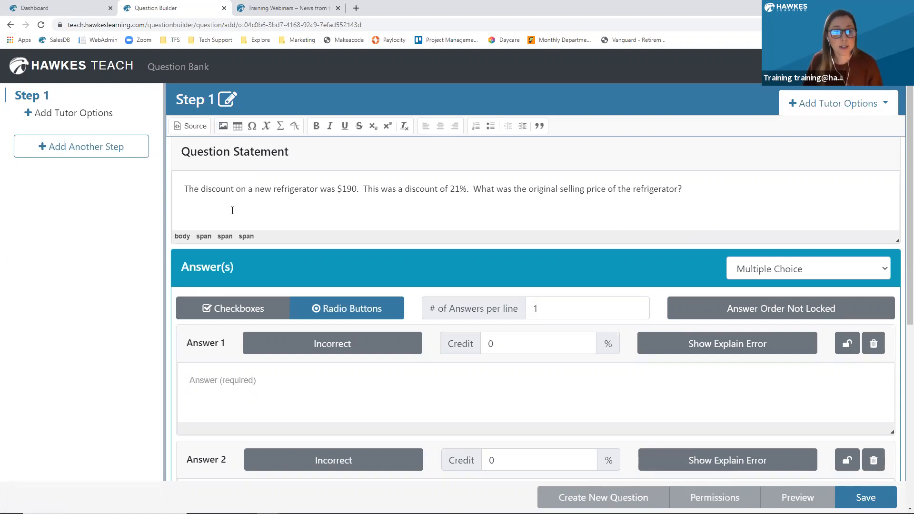
Examine the table insertion settings and the special character selection, closing both without inserting anything
left_click(238, 127)
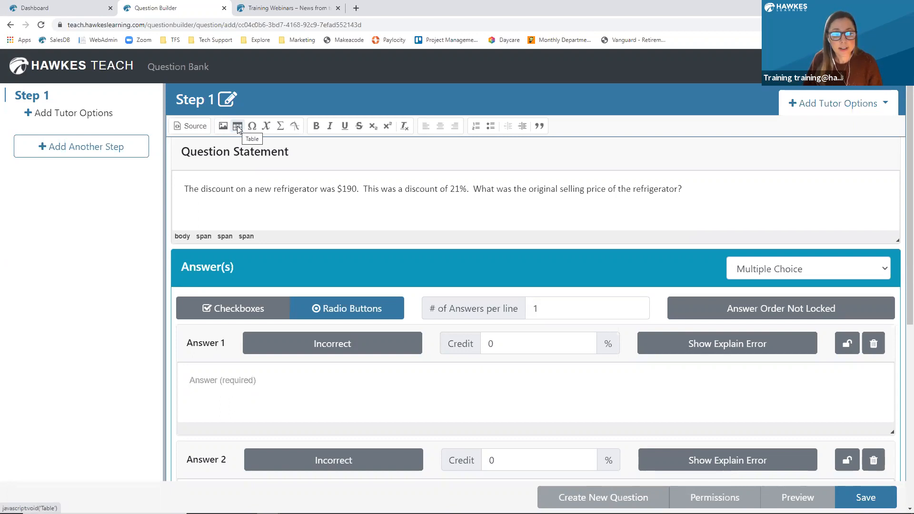
left_click(237, 126)
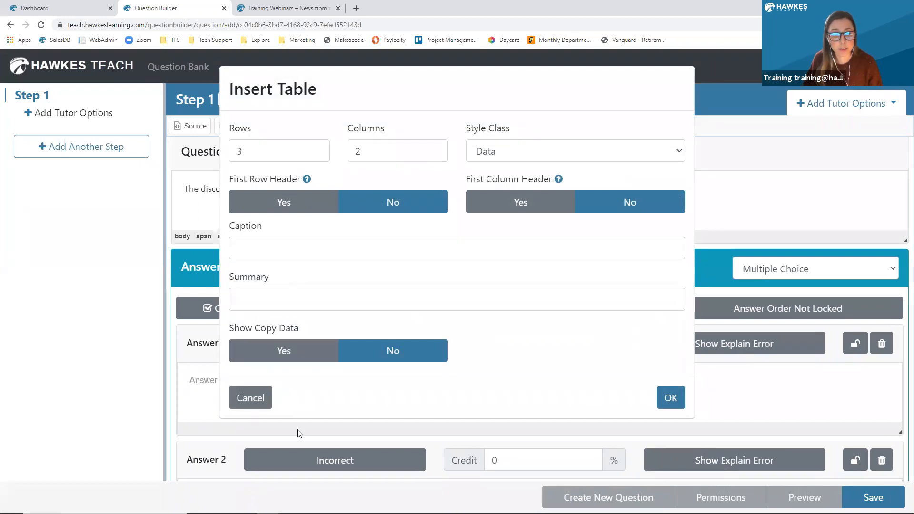
left_click(255, 403)
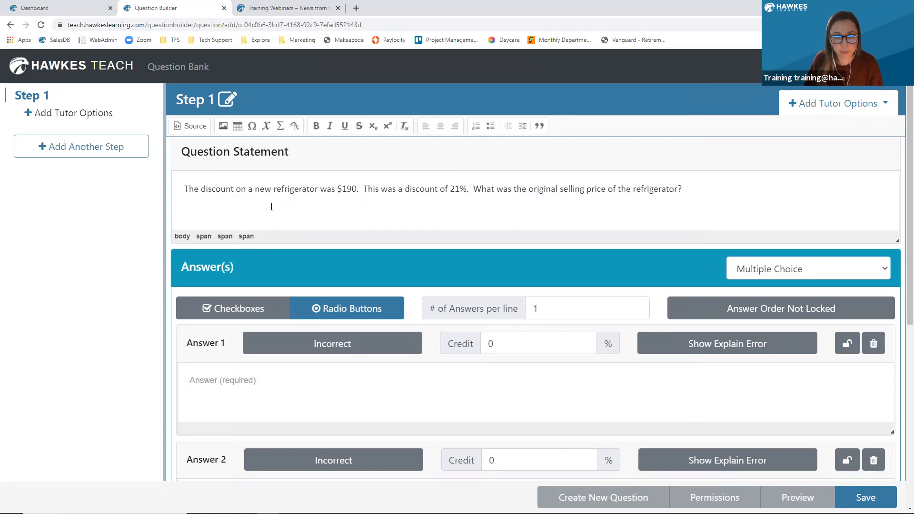
left_click(251, 127)
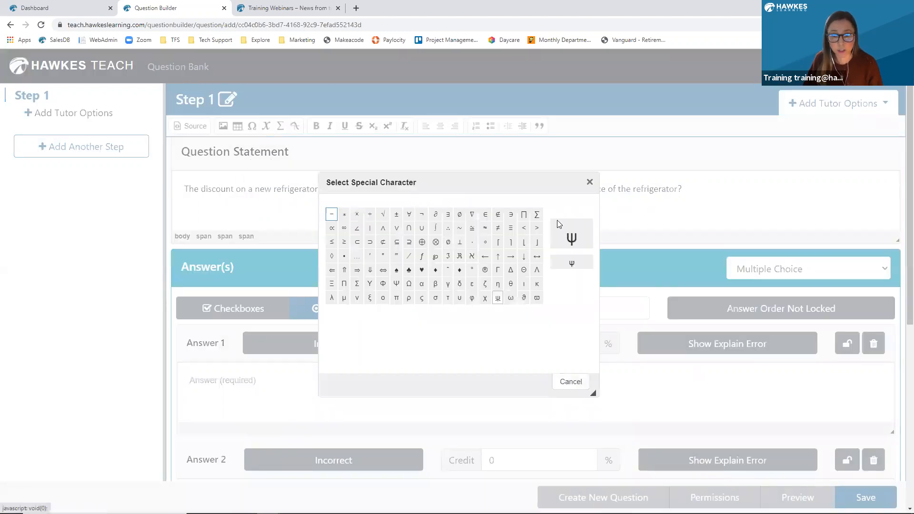
left_click(590, 182)
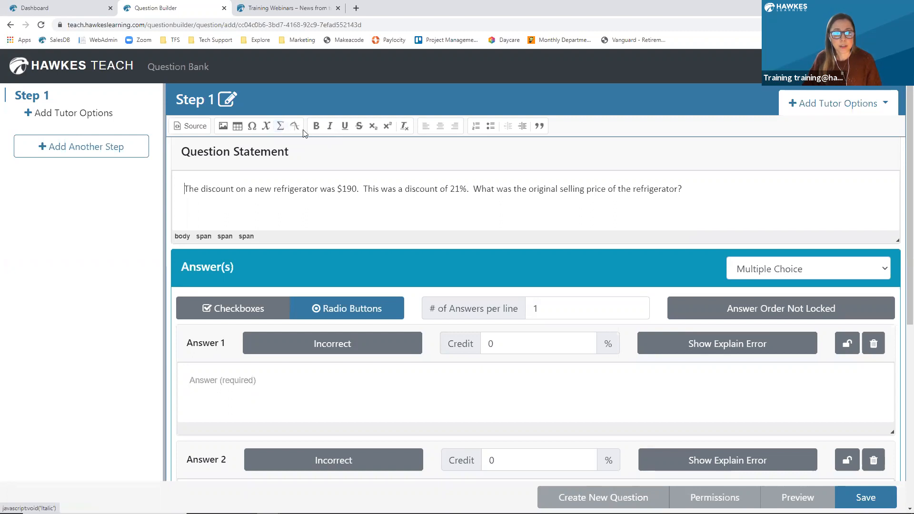
Build the expression x^{2}+x^{3} in the Expression Builder, inserting an exponent for each x
left_click(278, 127)
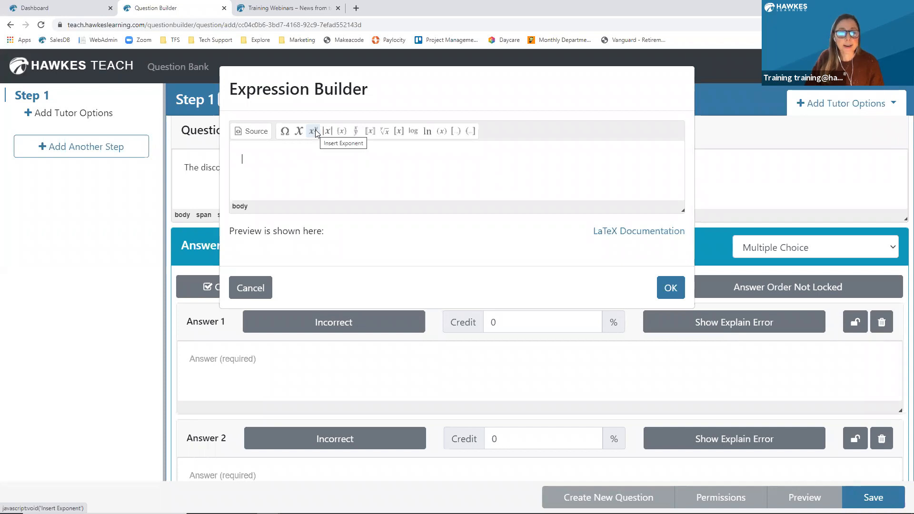
left_click_drag(234, 231, 339, 234)
left_click(339, 160)
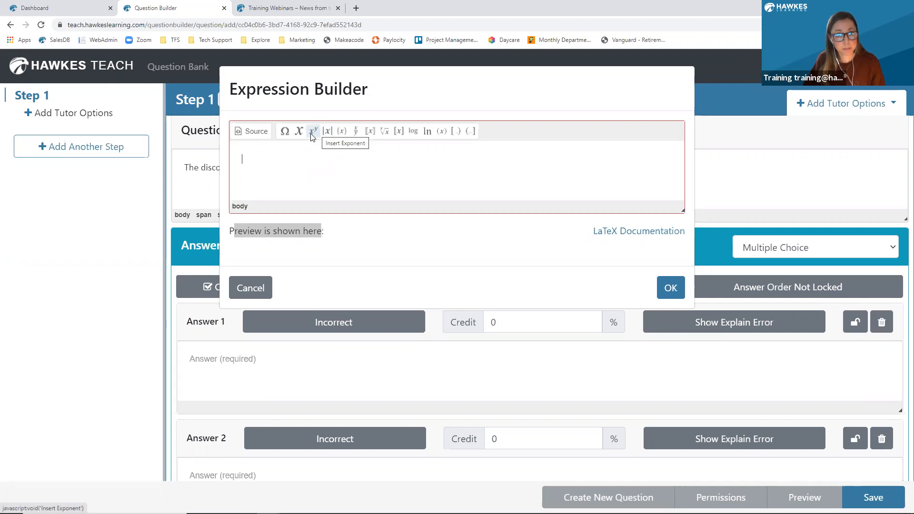
left_click(306, 156)
type("x")
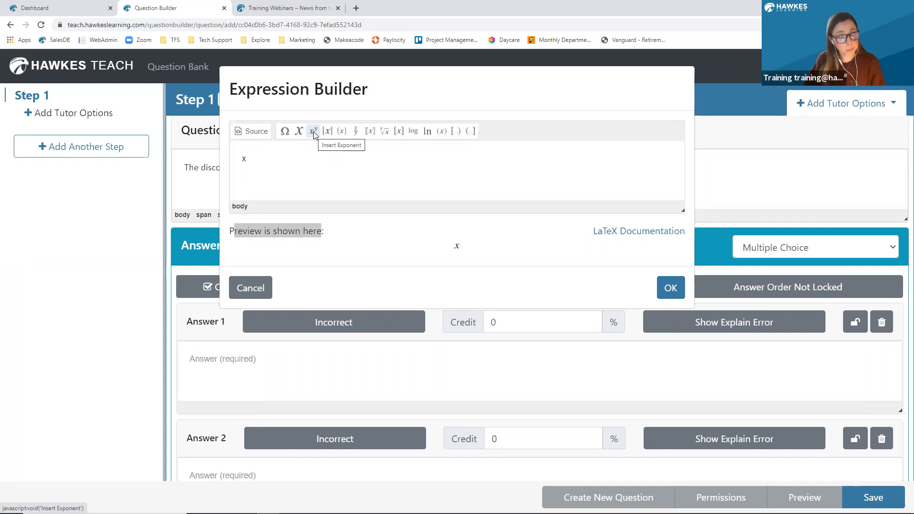
left_click(313, 133)
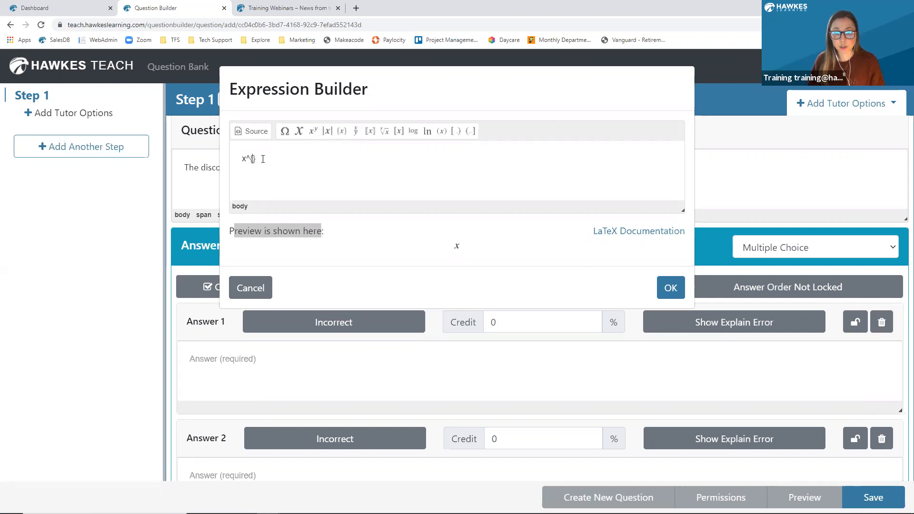
type("{")
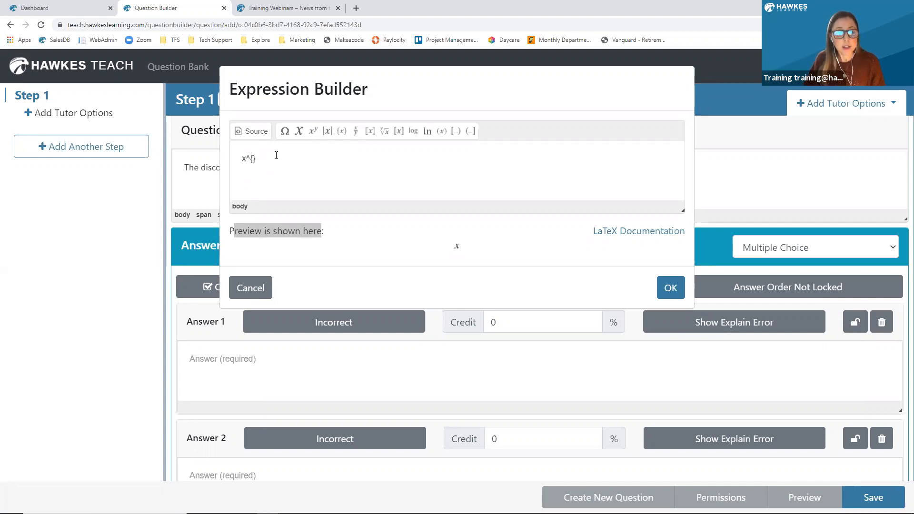
type("2")
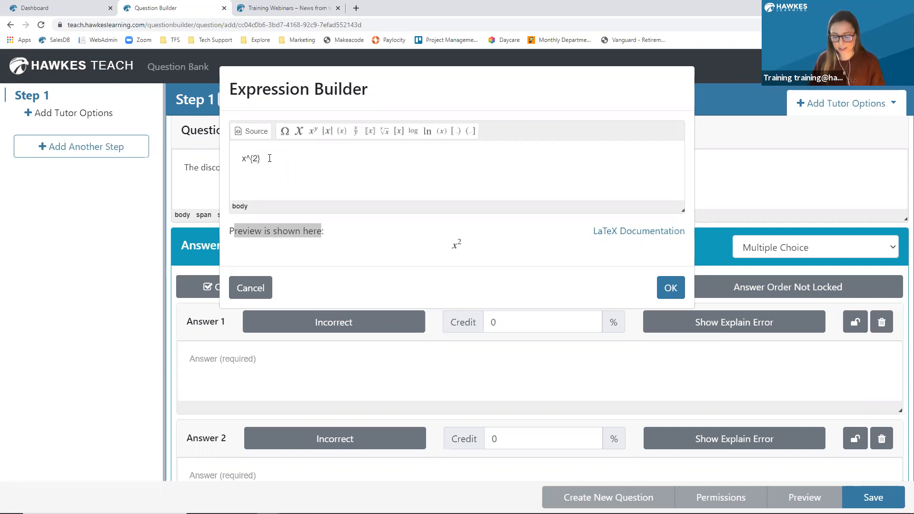
type("+x")
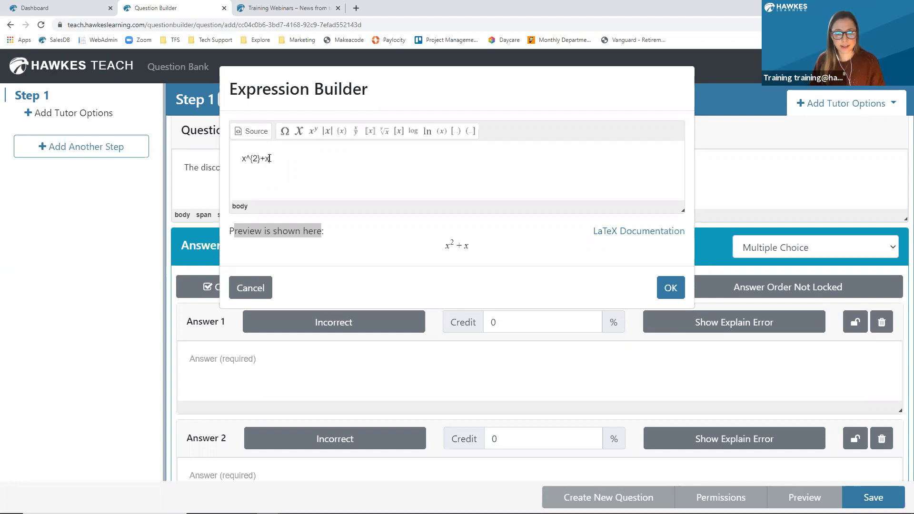
left_click(314, 131)
type("3")
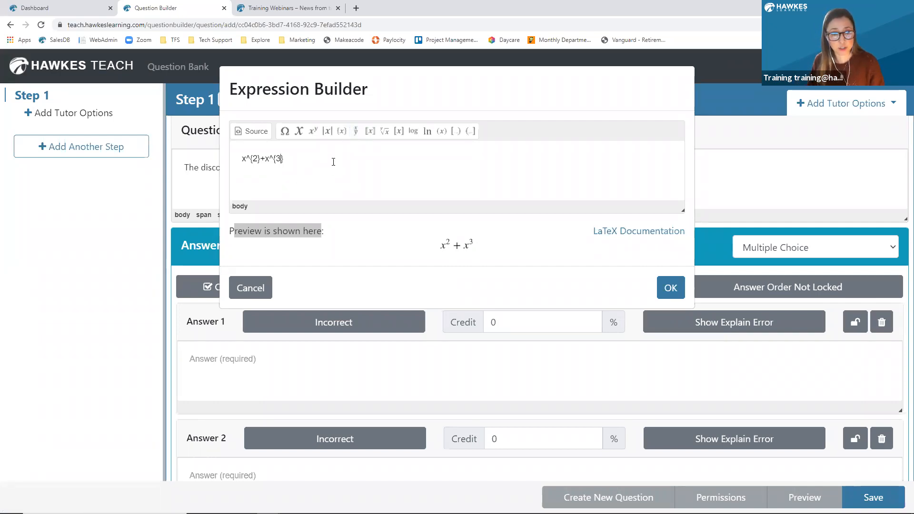
Append the fraction 1/2 after x^{2}+x^{3} in the expression
left_click_drag(298, 158, 234, 142)
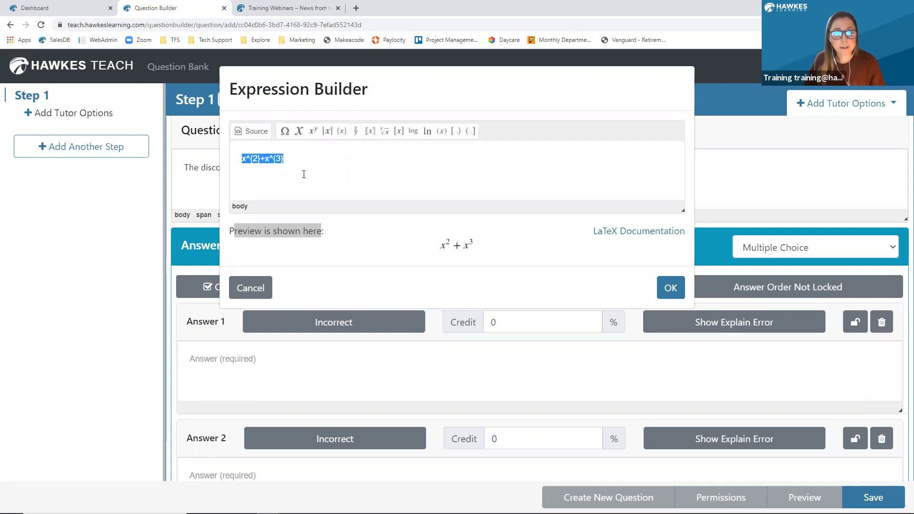
left_click(296, 159)
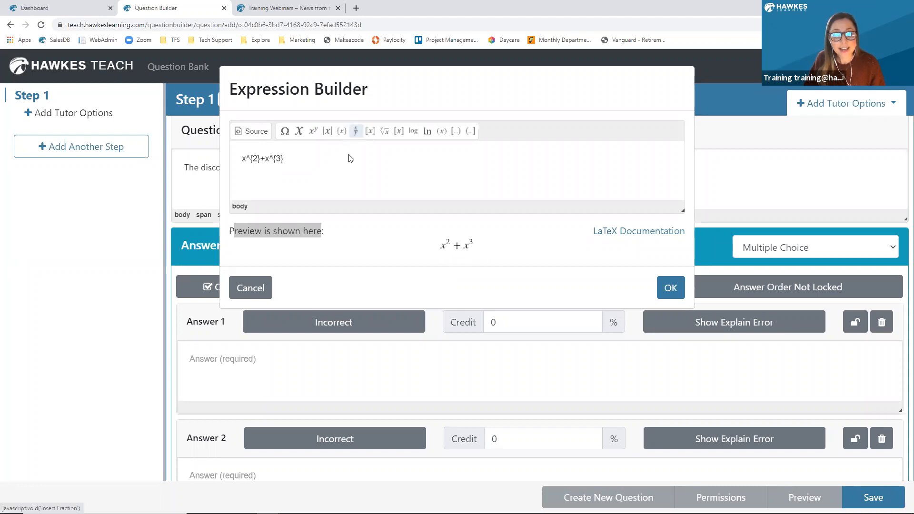
left_click(355, 134)
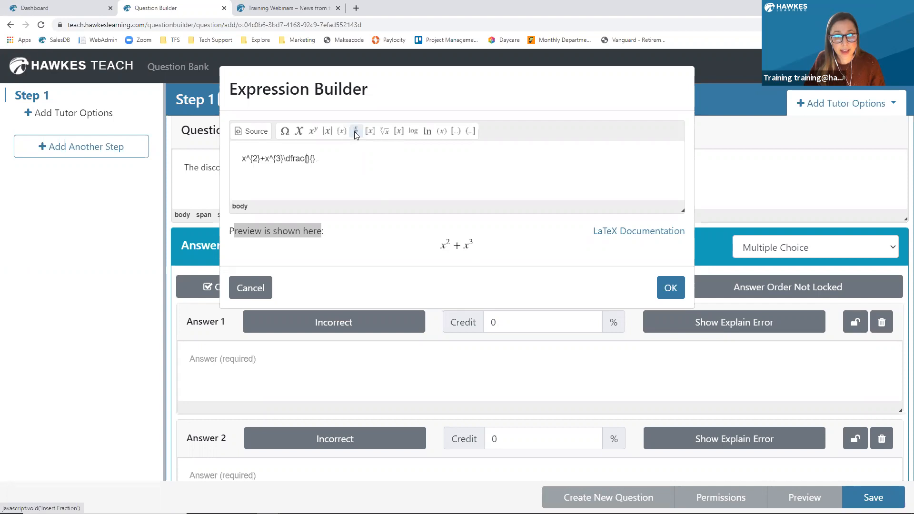
left_click(307, 159)
type("1")
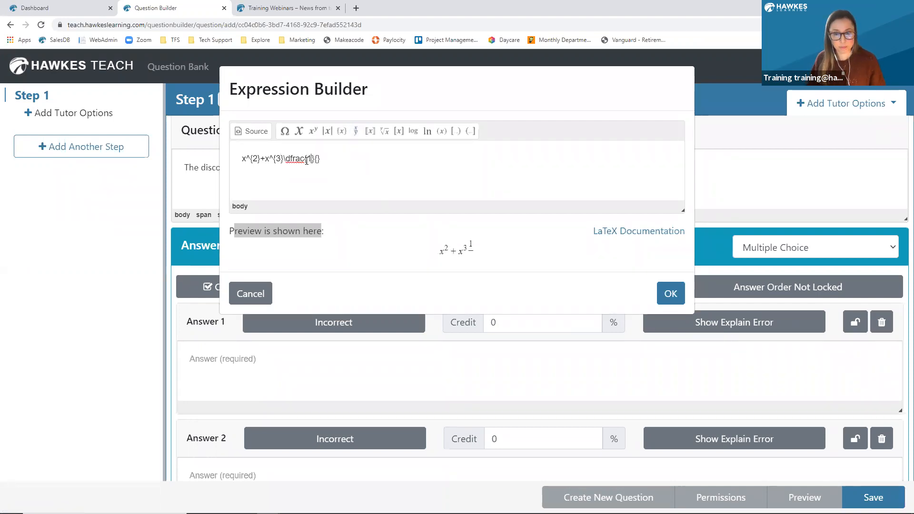
left_click(316, 159)
type("2")
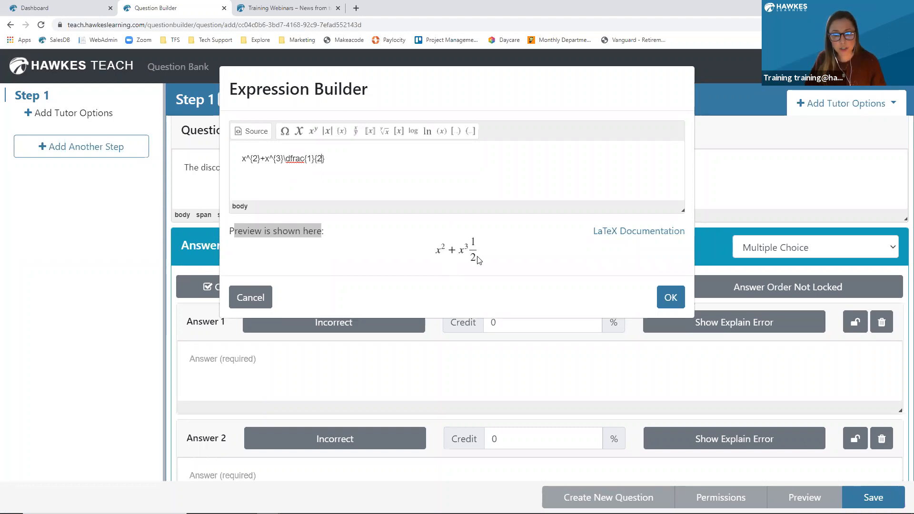
Replace the whole expression with a fraction that has x as numerator and 2 as denominator
left_click_drag(335, 159, 237, 157)
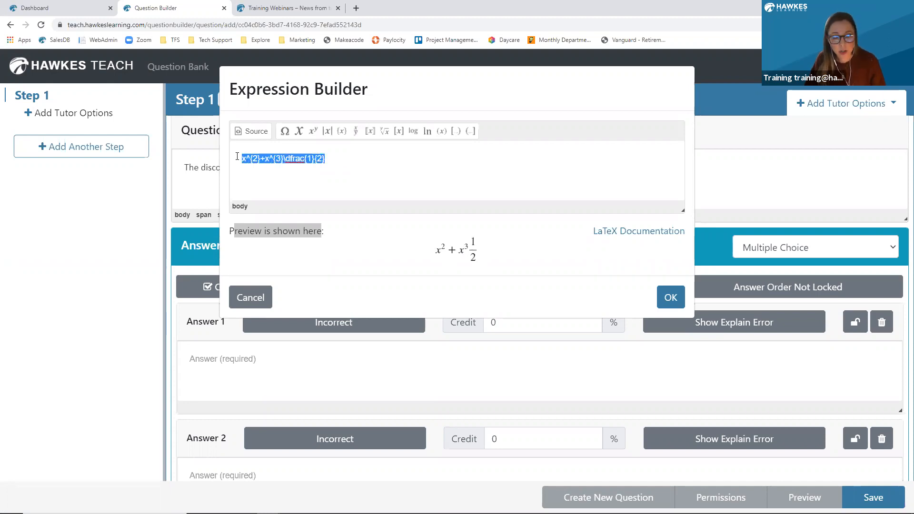
left_click(342, 131)
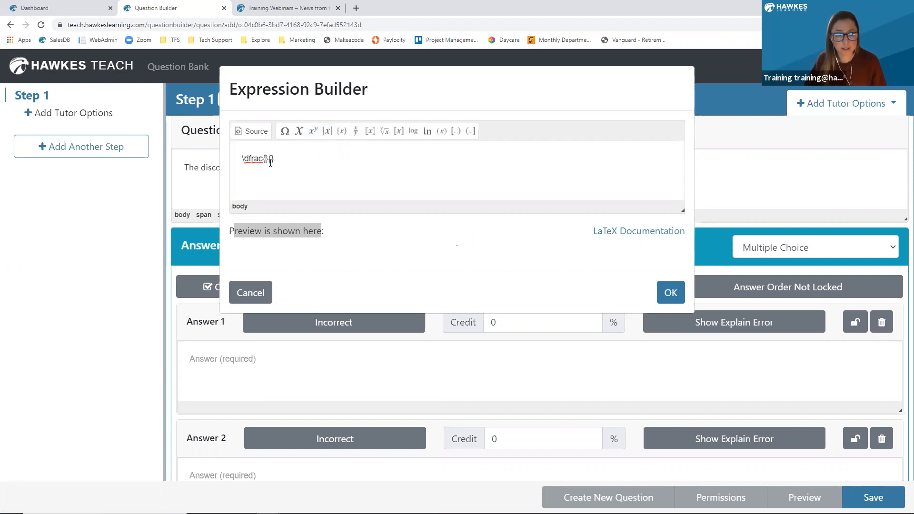
type("x}{")
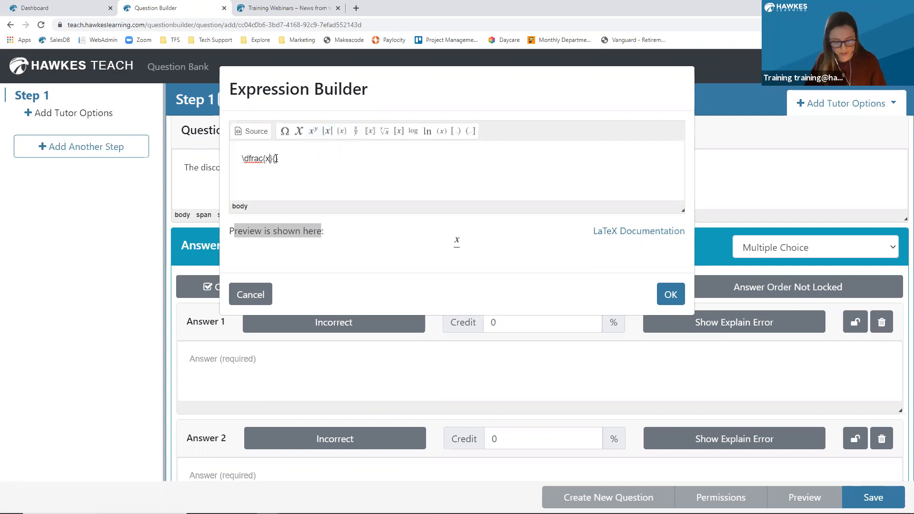
type("2")
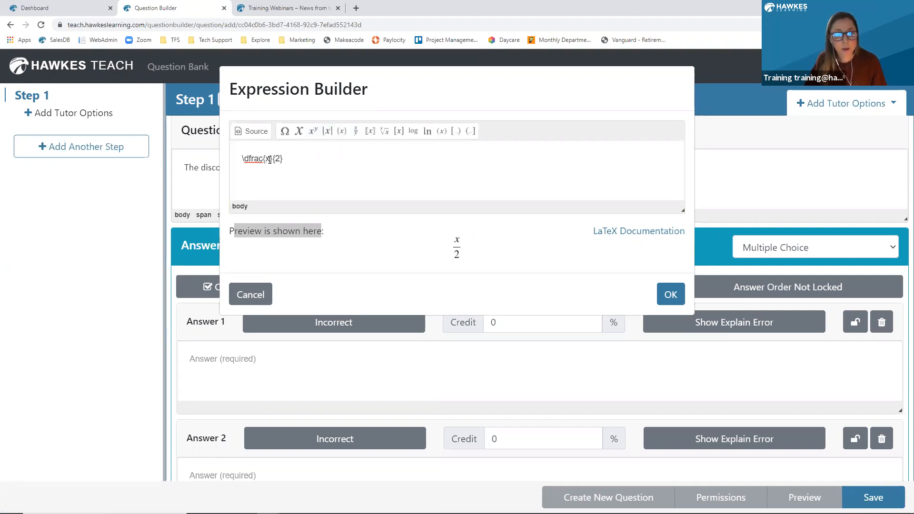
Extend the fraction's numerator to x^{2}+x^{3}, and close the Expression Builder without inserting the expression
left_click(314, 132)
type("2}")
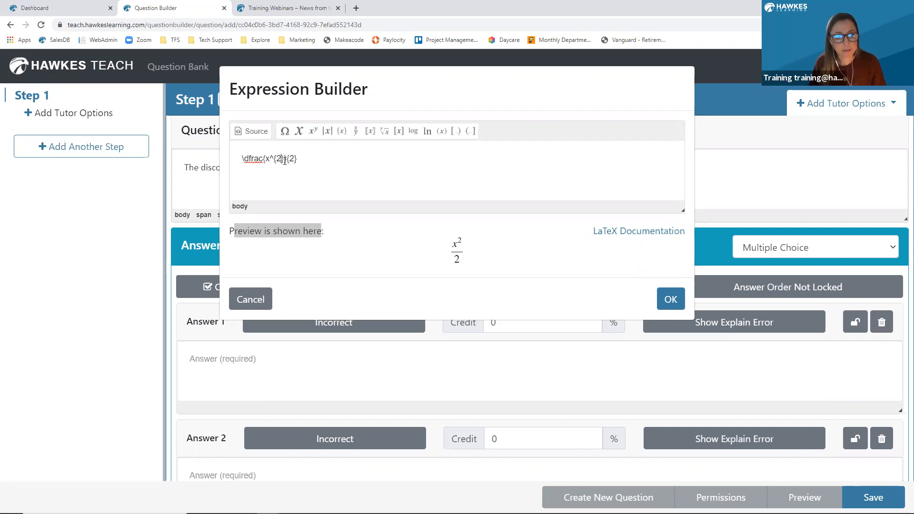
type("+x")
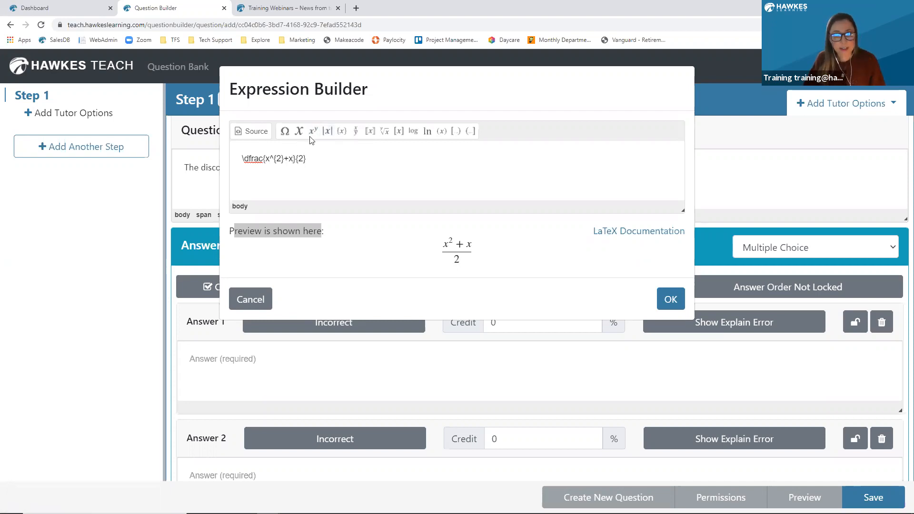
left_click(314, 135)
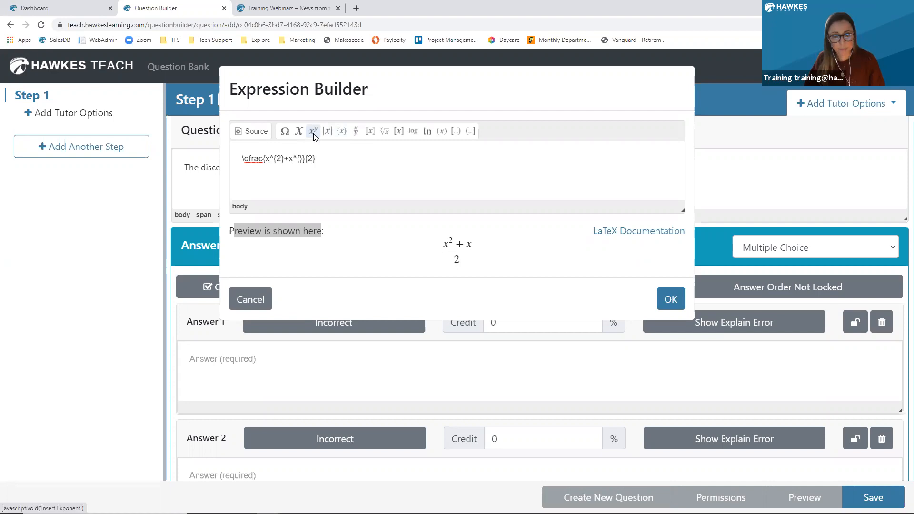
type("3")
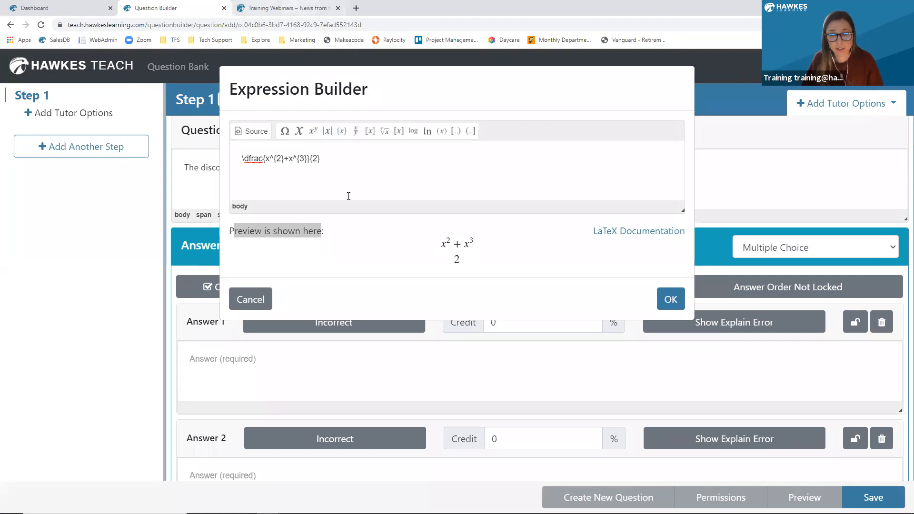
left_click(256, 300)
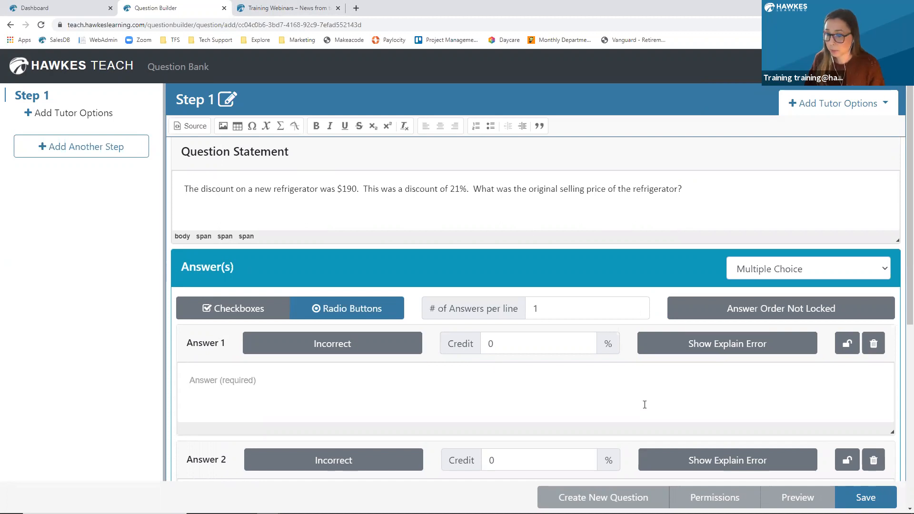
Fill in the first three answer choices with $904.76, $1000 and $1,411.76
scroll(645, 404, "down", 1)
scroll(640, 380, "down", 1)
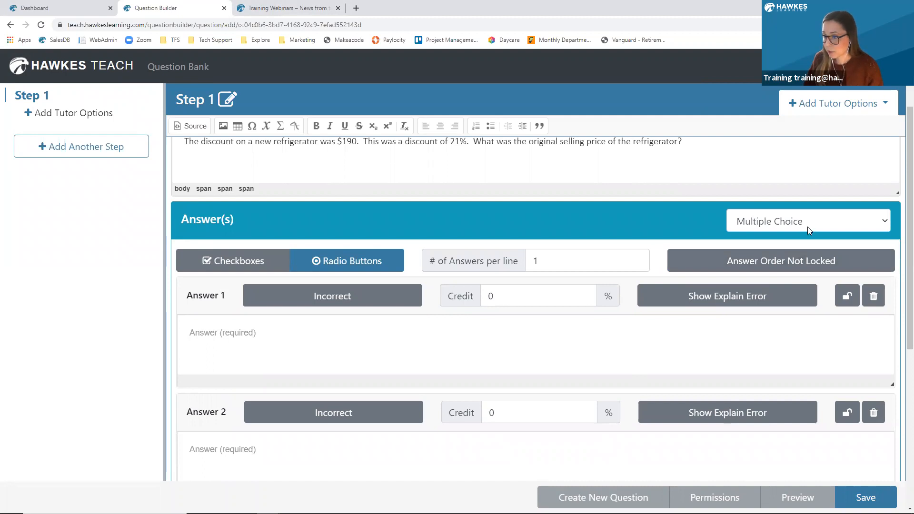
left_click(588, 346)
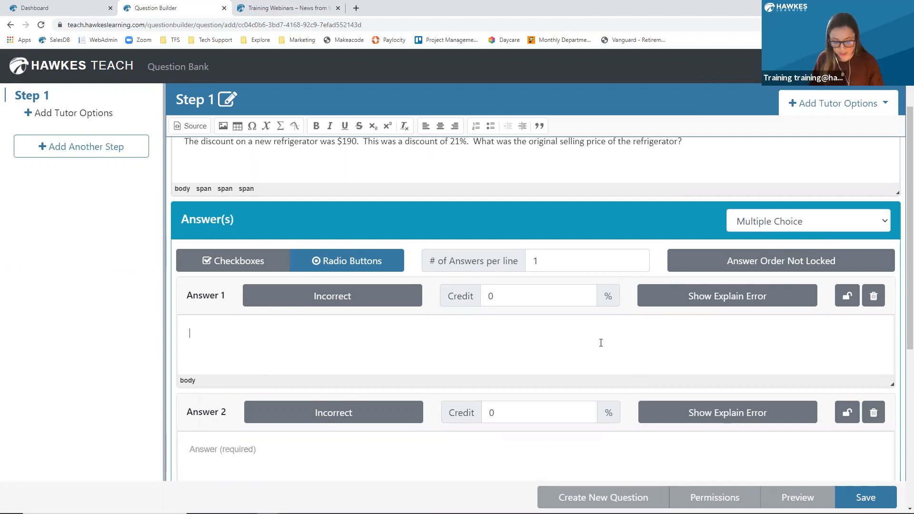
type("$")
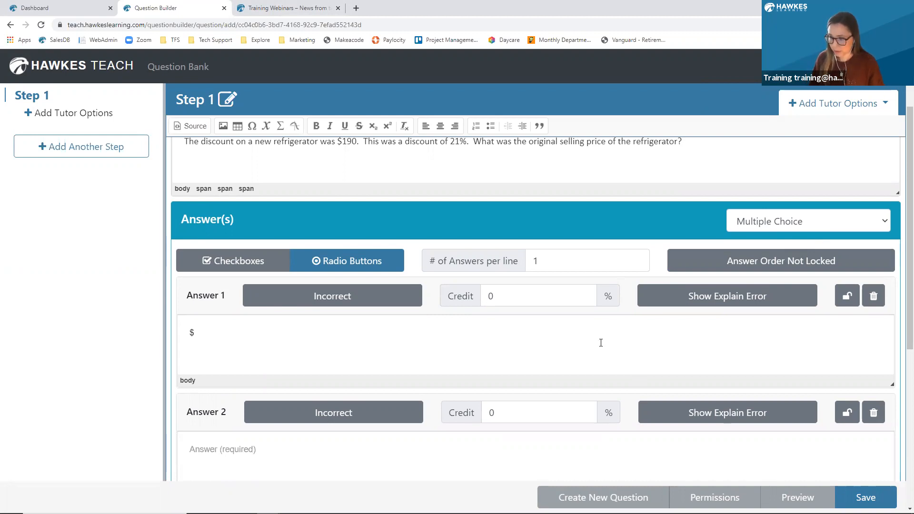
type("904.76")
scroll(345, 330, "down", 2)
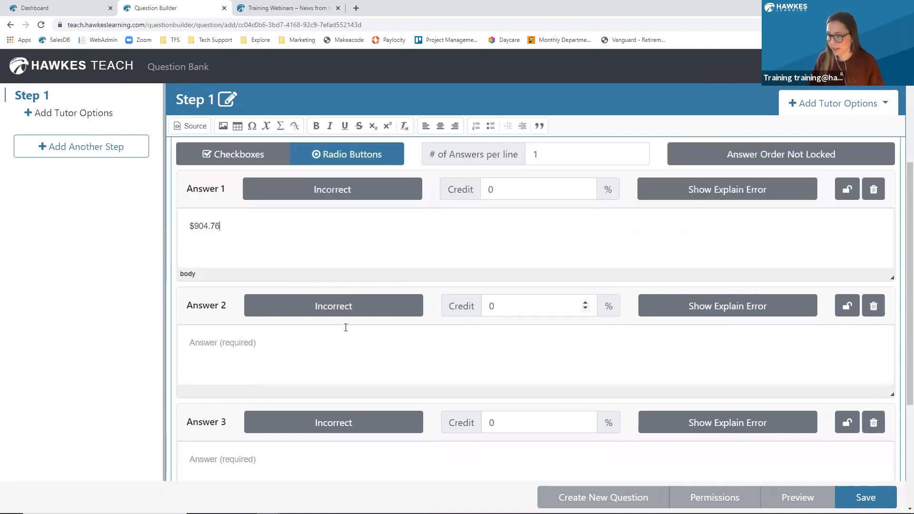
left_click(346, 327)
scroll(345, 328, "down", 1)
type("$1000")
left_click(301, 415)
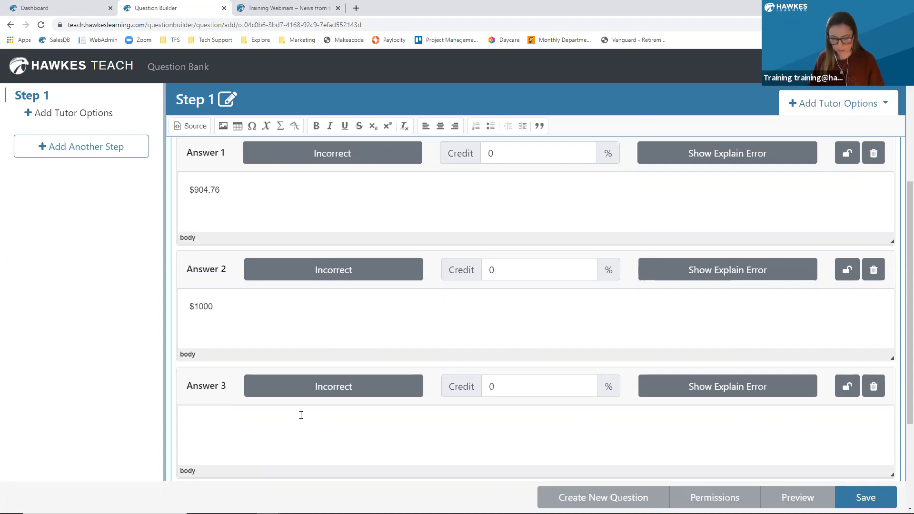
type("$1,411.76")
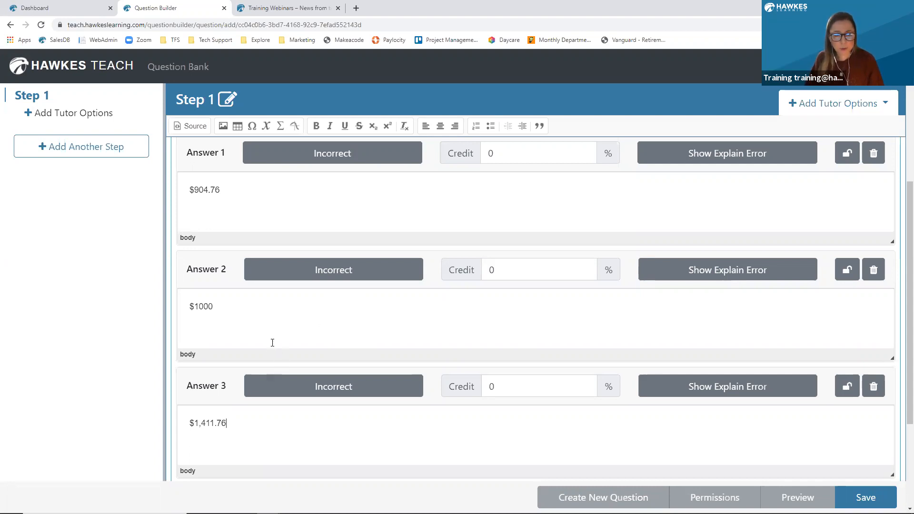
Delete the empty Answer 4 from the answer choices
scroll(333, 267, "down", 3)
scroll(336, 259, "up", 4)
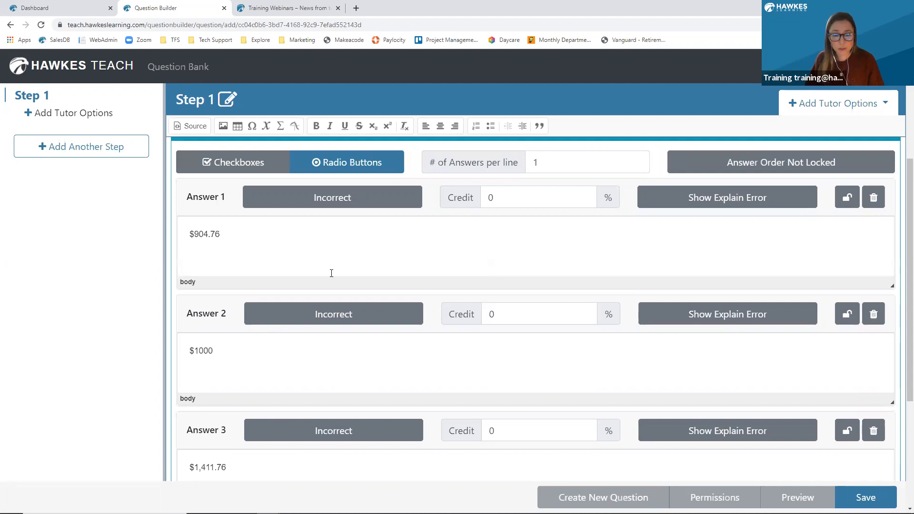
scroll(332, 273, "down", 2)
scroll(379, 371, "down", 3)
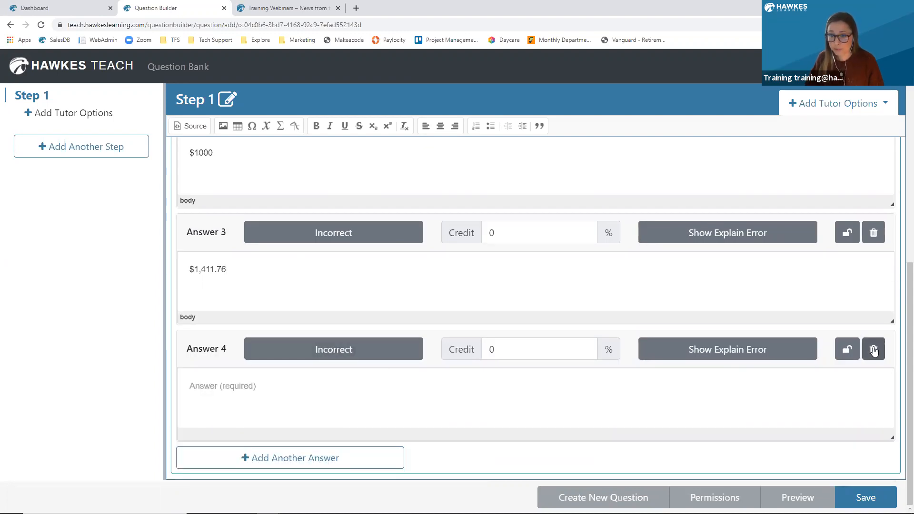
left_click(879, 351)
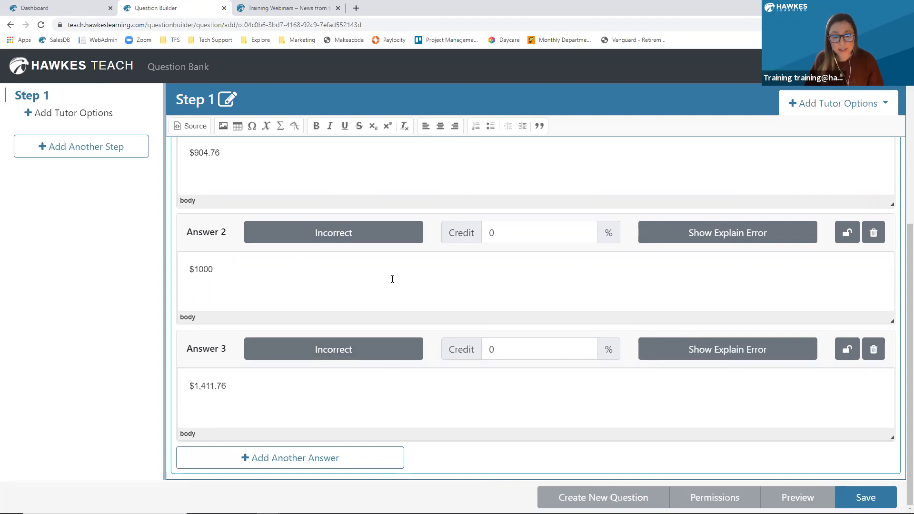
Mark Answer 1 ($904.76) as the correct answer
scroll(392, 279, "up", 3)
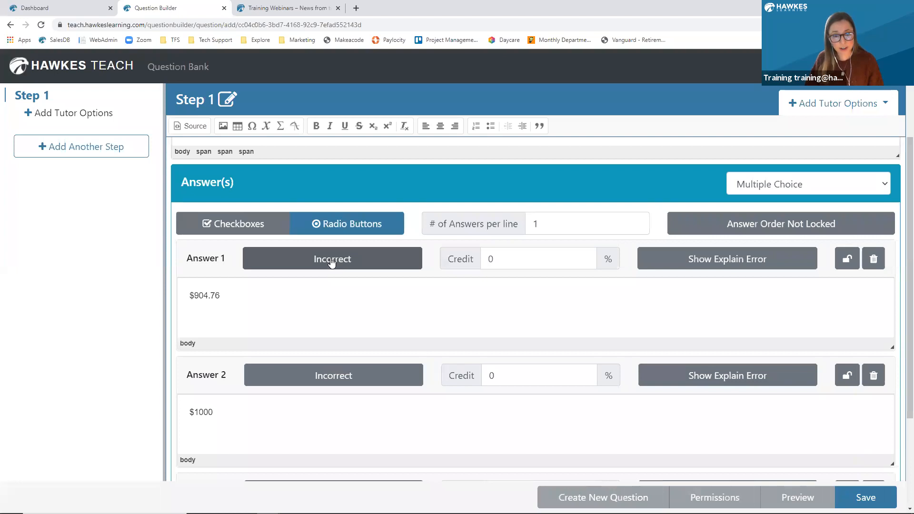
left_click(352, 261)
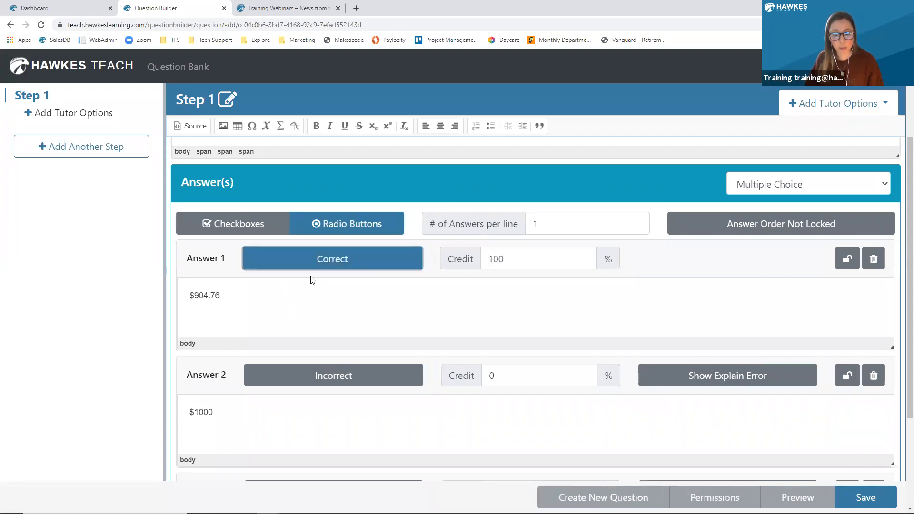
left_click(500, 261)
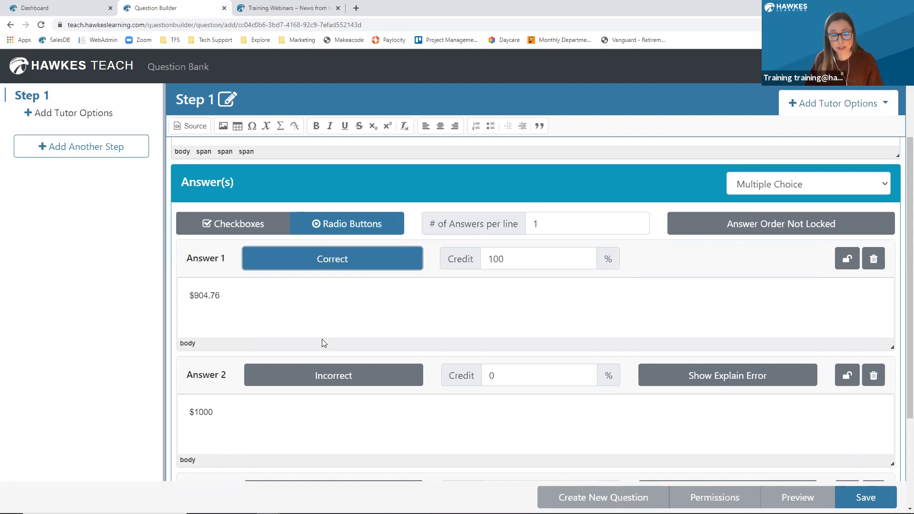
scroll(320, 343, "down", 3)
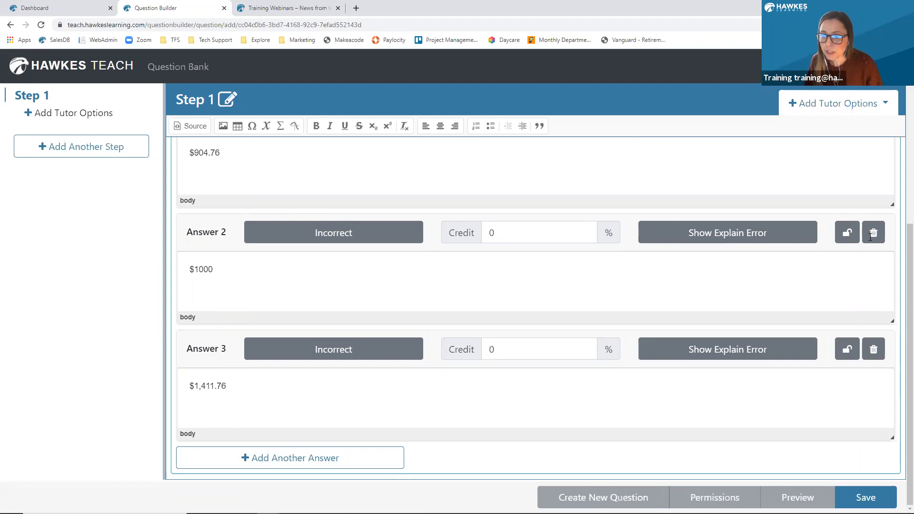
Switch the answer type from Multiple Choice to Free Response and place the cursor in Answer 1's expression box
scroll(871, 236, "up", 5)
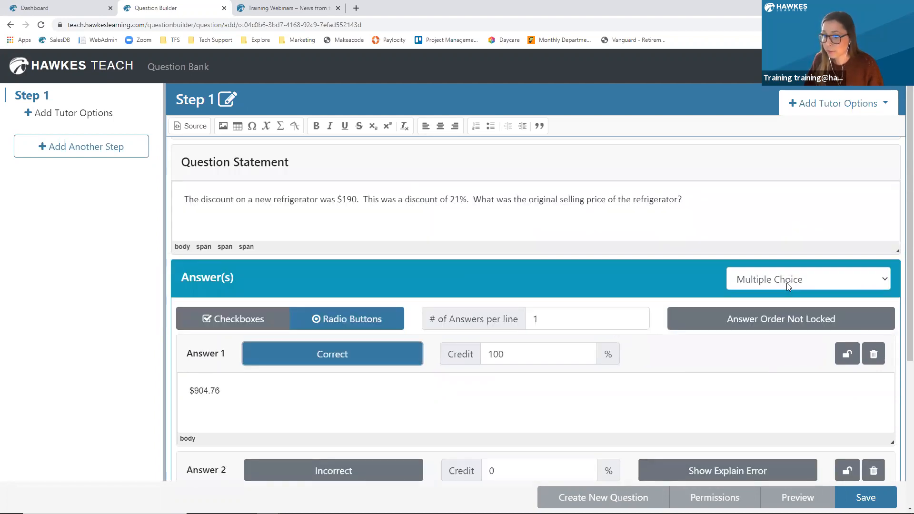
left_click(791, 281)
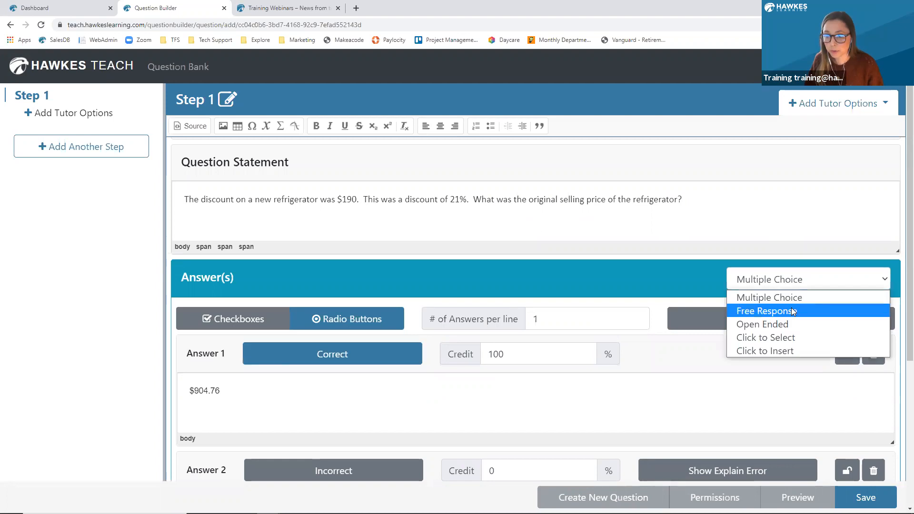
left_click(768, 310)
scroll(595, 337, "down", 1)
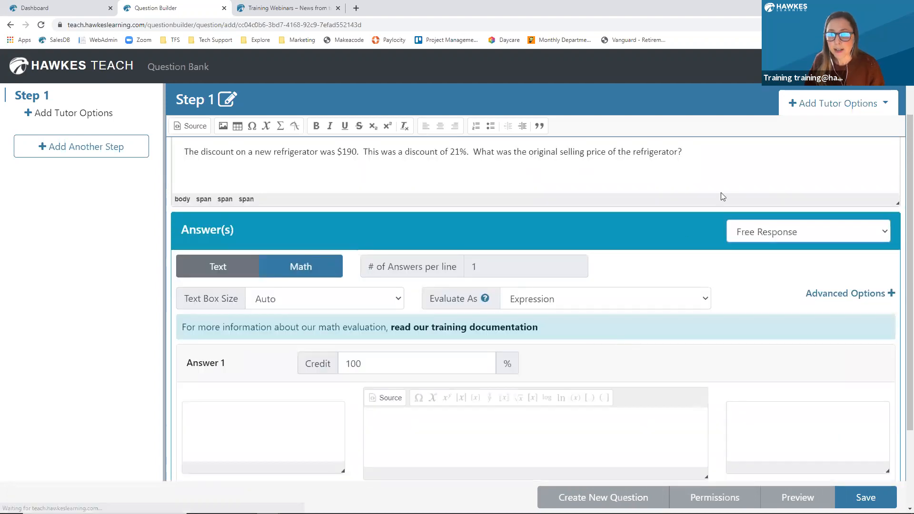
scroll(721, 192, "down", 1)
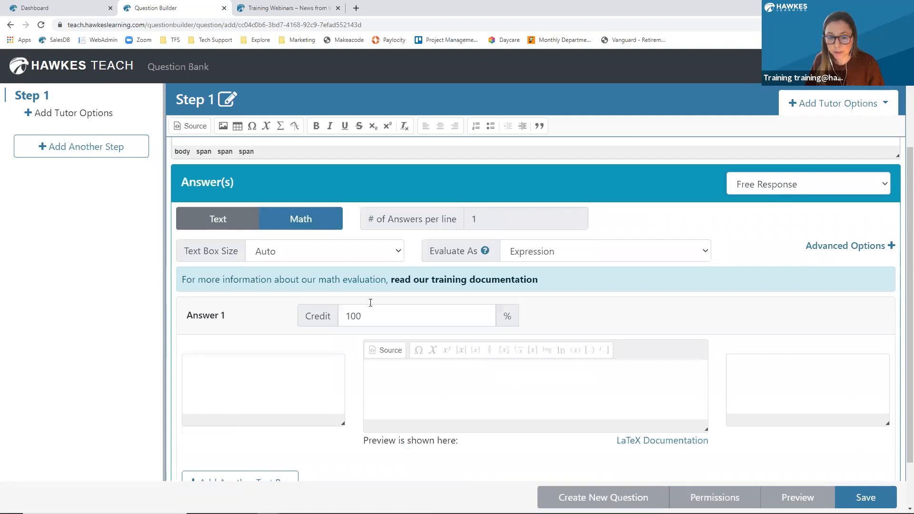
scroll(370, 303, "down", 1)
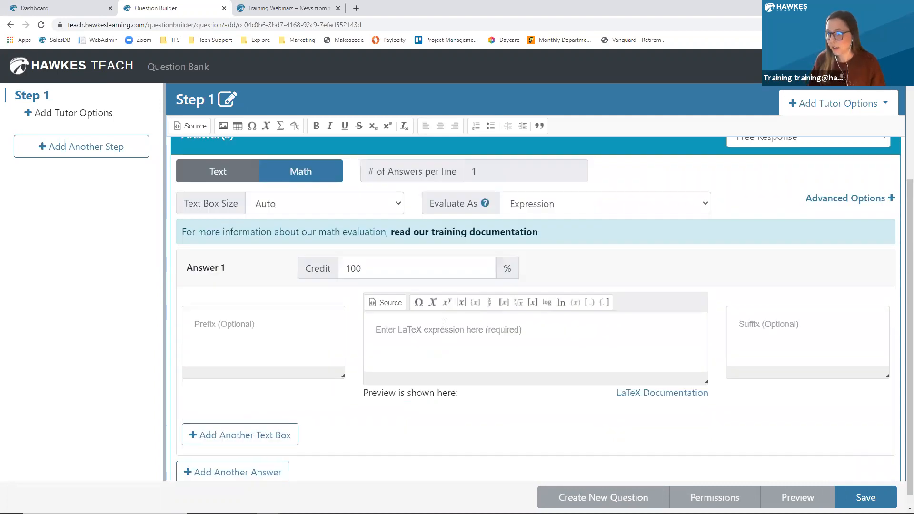
left_click(444, 323)
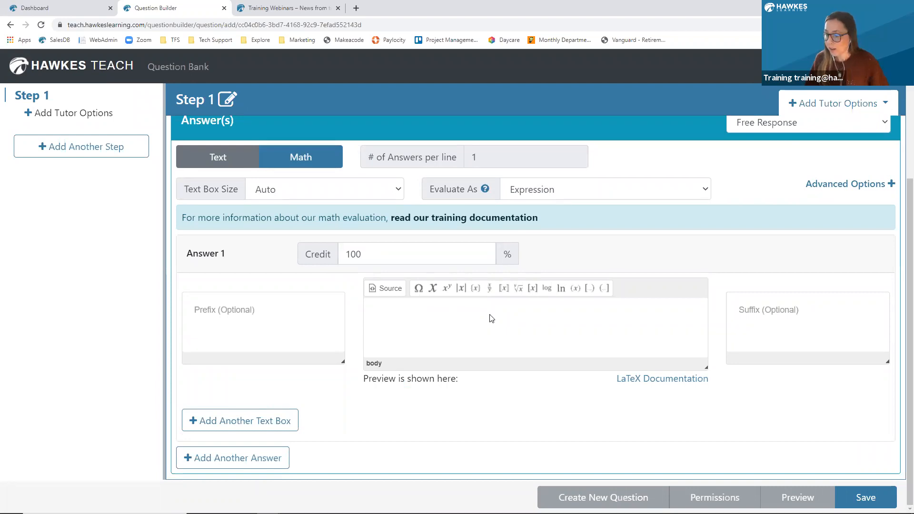
Review the question statement above the free response settings, and try the Open Ended answer type
scroll(490, 316, "up", 2)
scroll(492, 318, "up", 2)
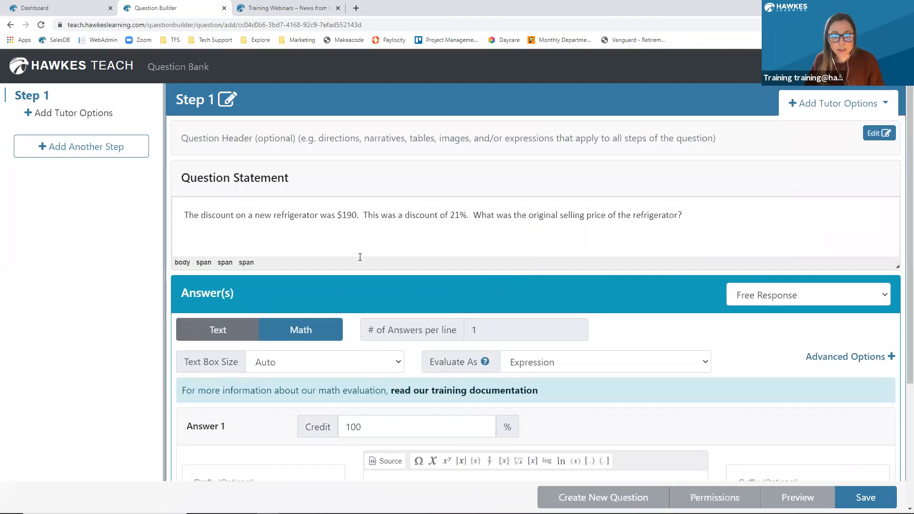
scroll(460, 242, "down", 1)
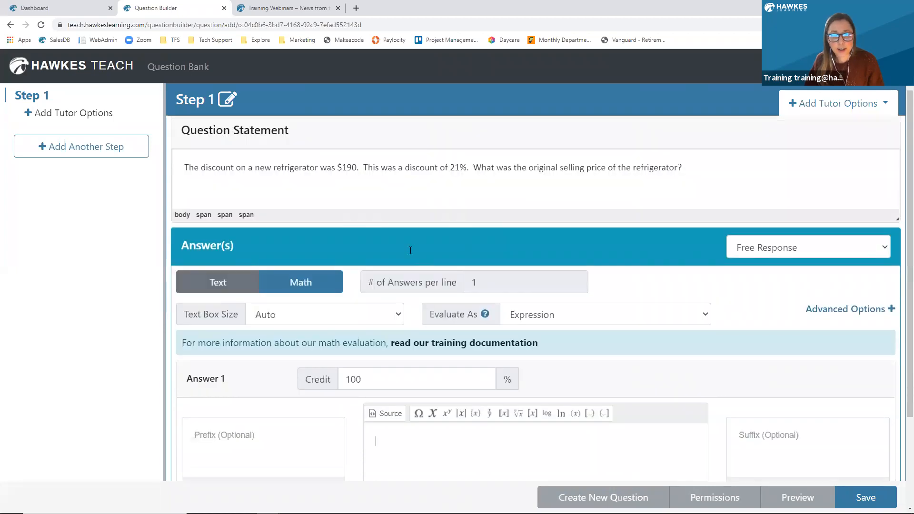
scroll(410, 251, "up", 1)
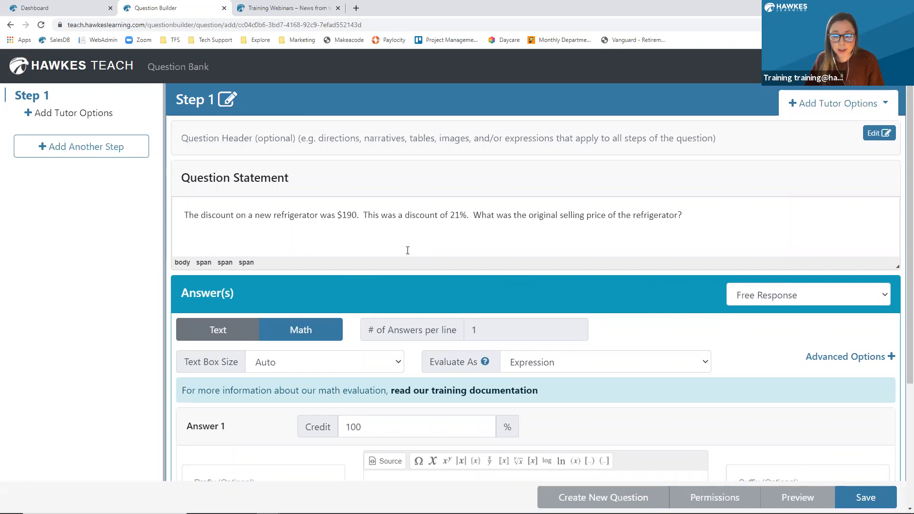
scroll(408, 250, "down", 2)
scroll(773, 204, "down", 1)
left_click(770, 217)
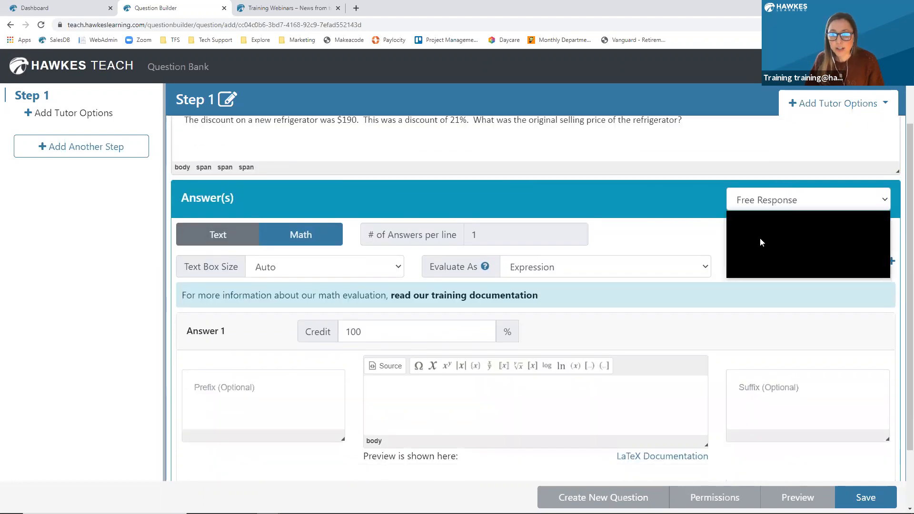
left_click(759, 242)
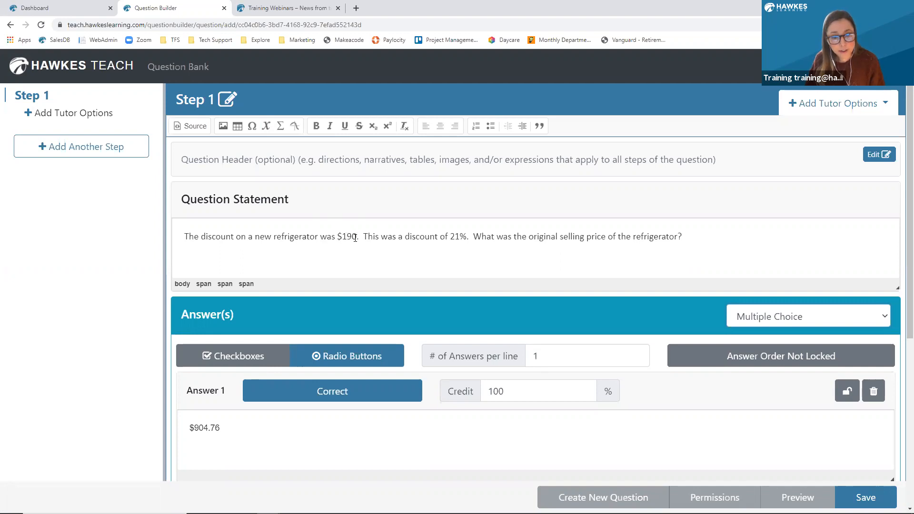
Highlight the $190 discount amount and the 21% rate in the question statement as candidates for variables
left_click_drag(358, 237, 338, 238)
left_click_drag(468, 237, 453, 238)
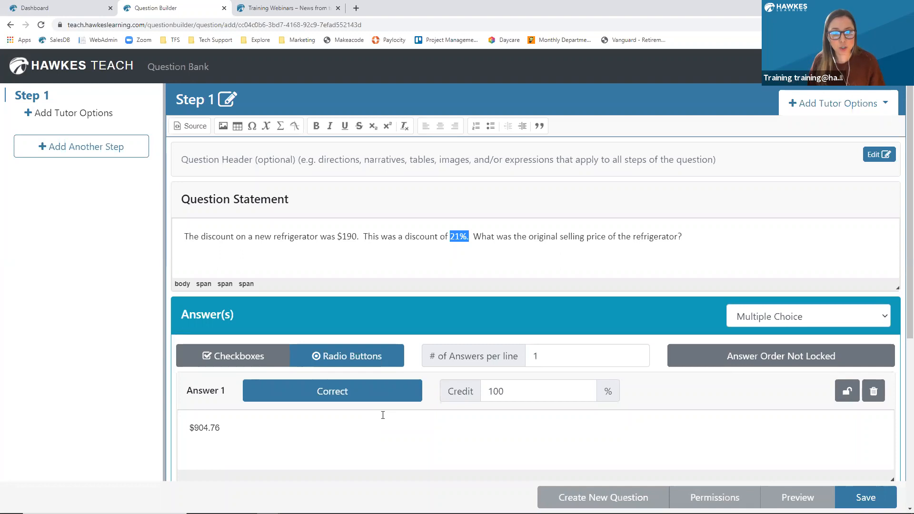
double_click(349, 237)
double_click(454, 236)
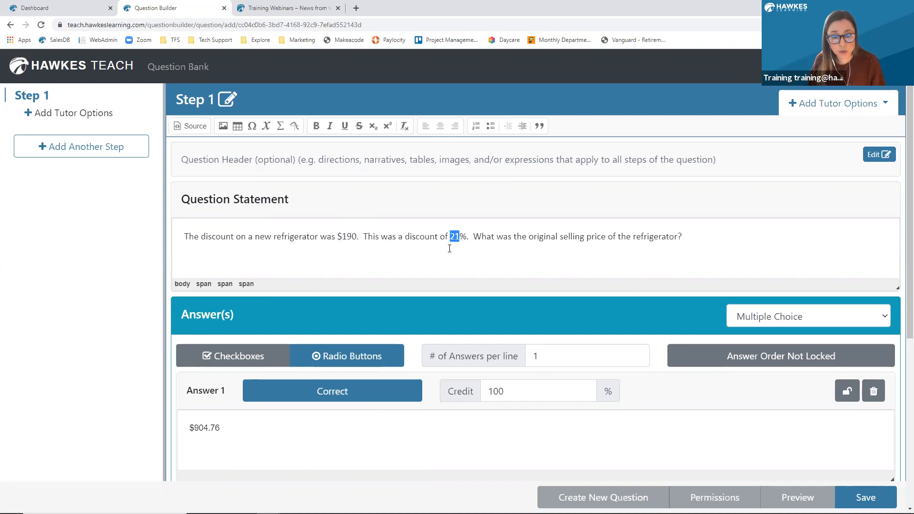
Open the Variable Manager and paste the rows 190, 21, 904.76; 120, 12, 1000; and 240, 17, 1411.76 into columns A to C
left_click(261, 129)
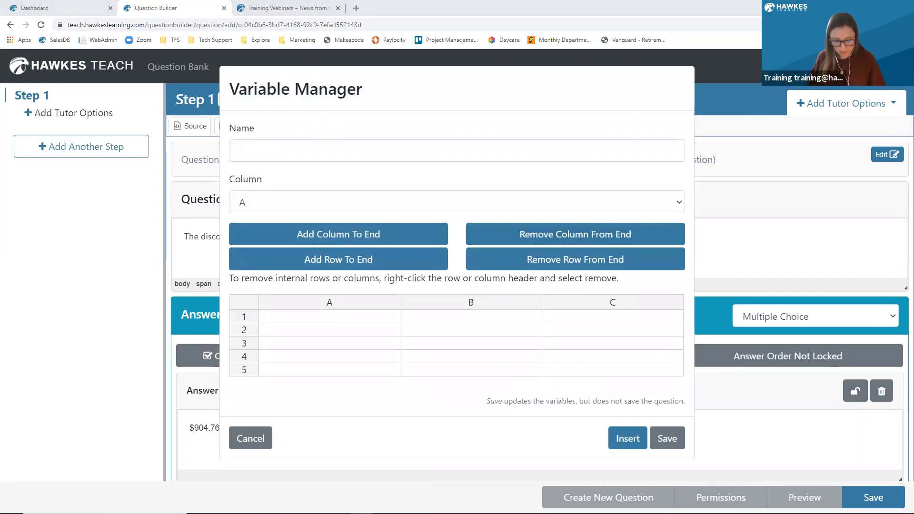
left_click(355, 318)
key("ctrl+v")
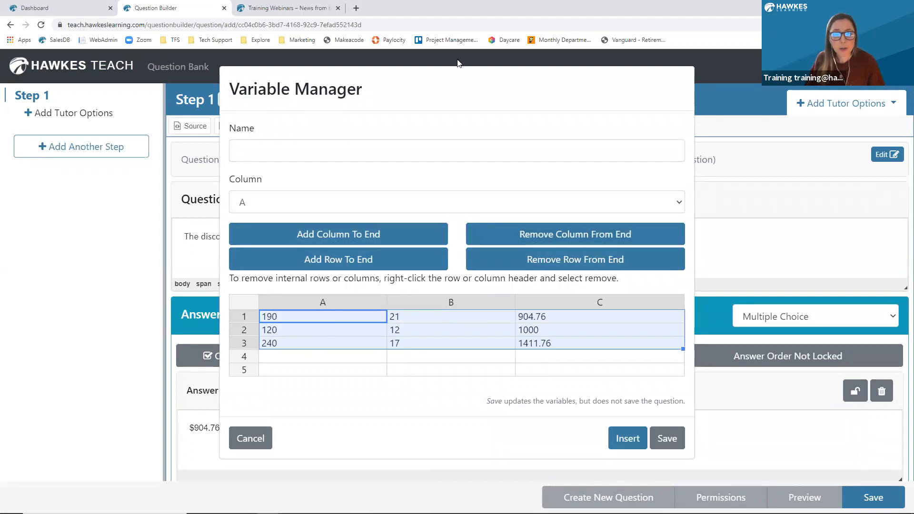
left_click(578, 79)
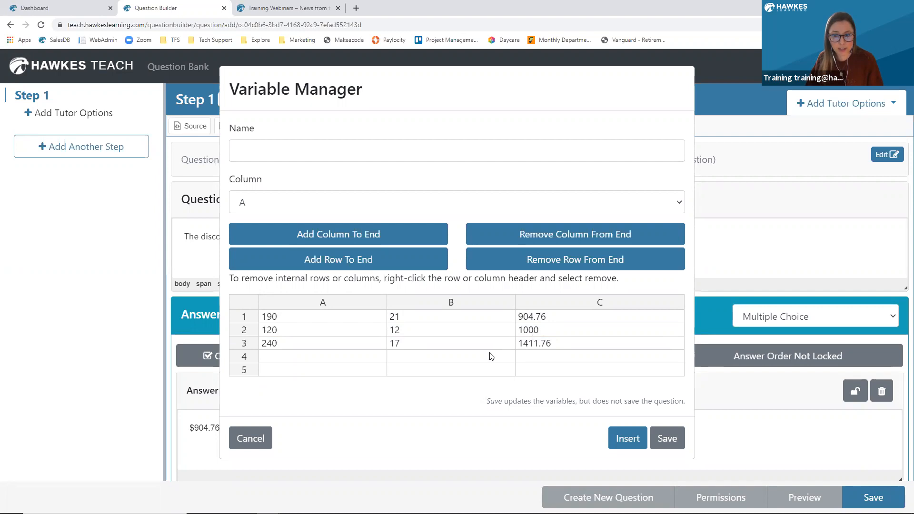
Name the variable Discount, save it, and close the Variable Manager without inserting it
left_click(358, 157)
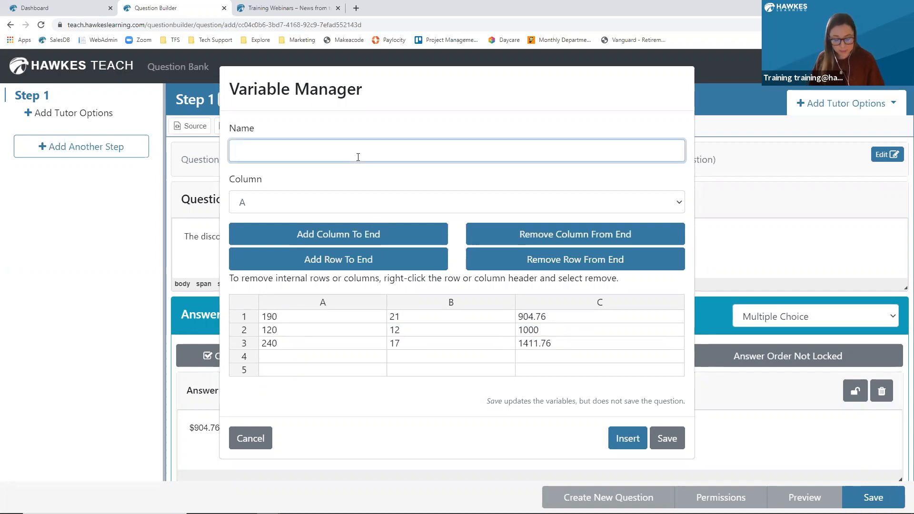
type("Discount")
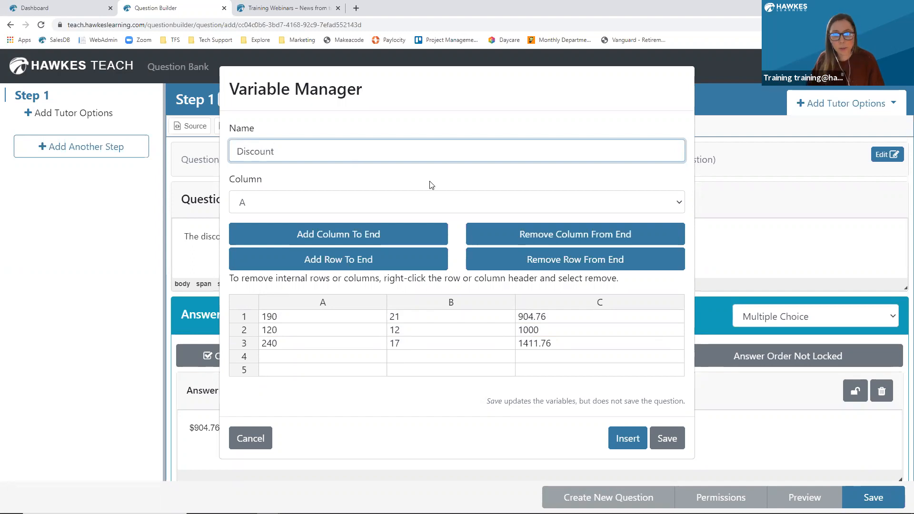
left_click(667, 438)
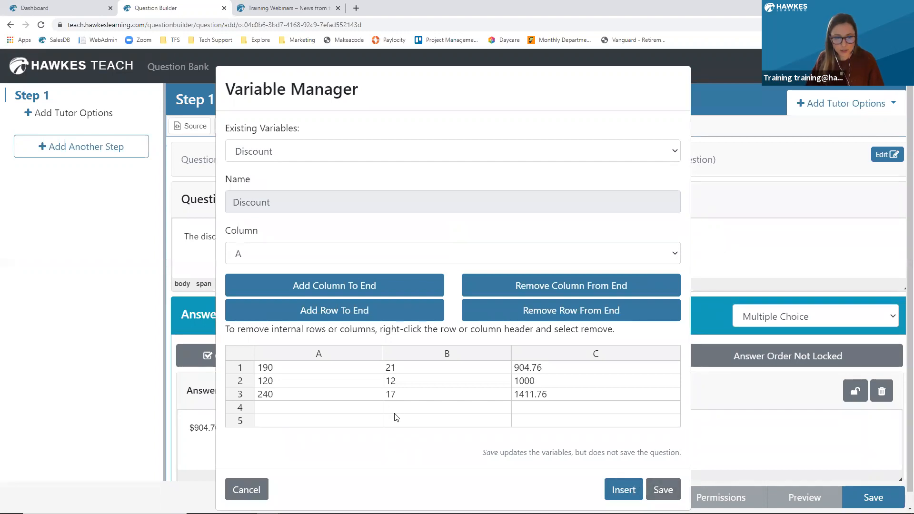
left_click(246, 490)
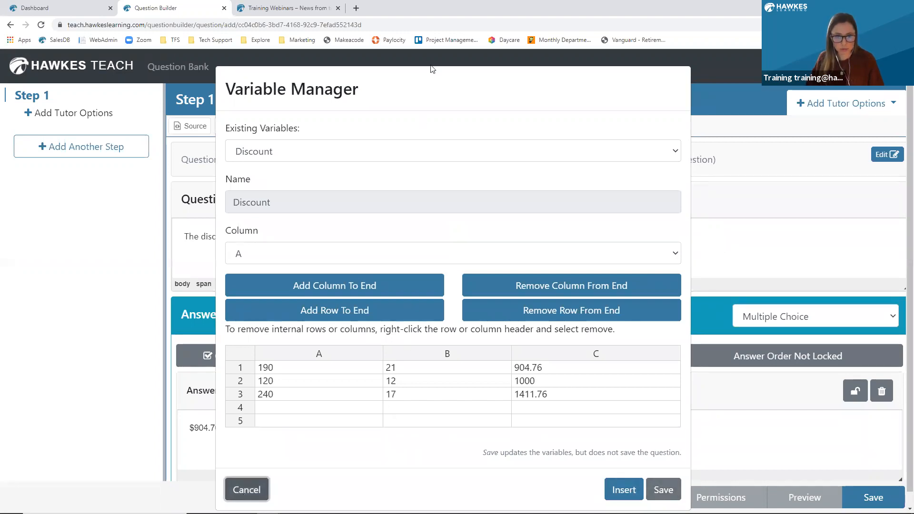
Replace the 190 after the dollar sign in the question statement with column A of the Discount variable
left_click(325, 242)
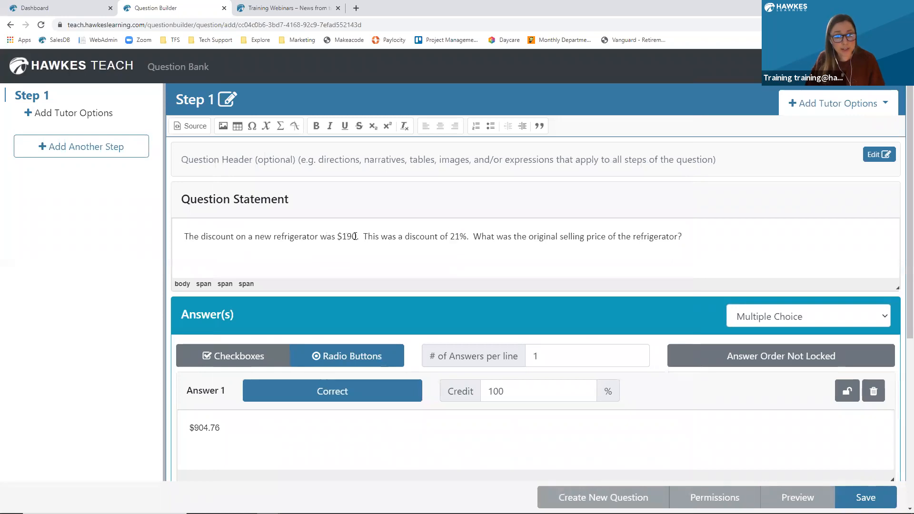
left_click_drag(356, 236, 344, 237)
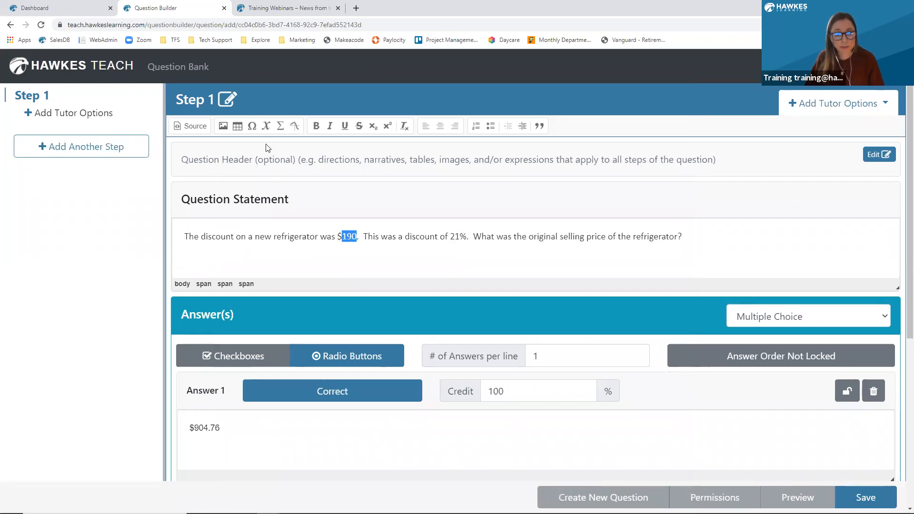
key("BackSpace")
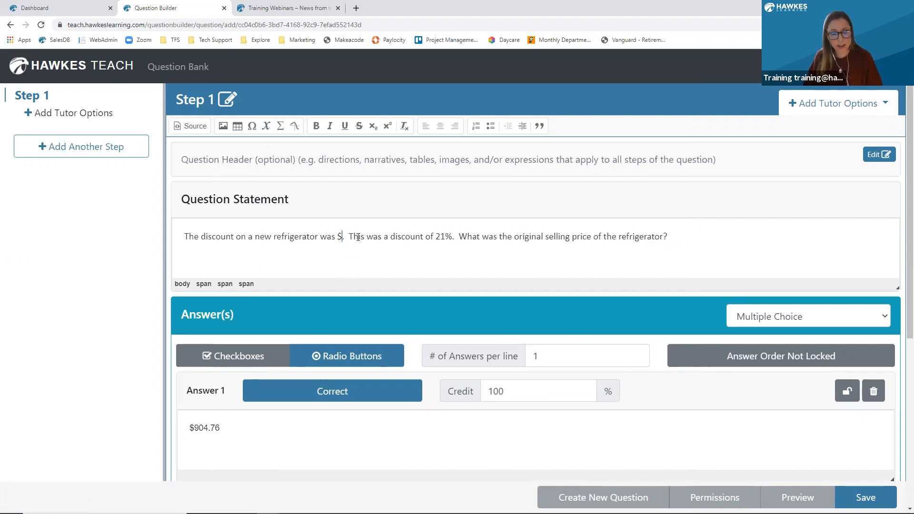
left_click(265, 126)
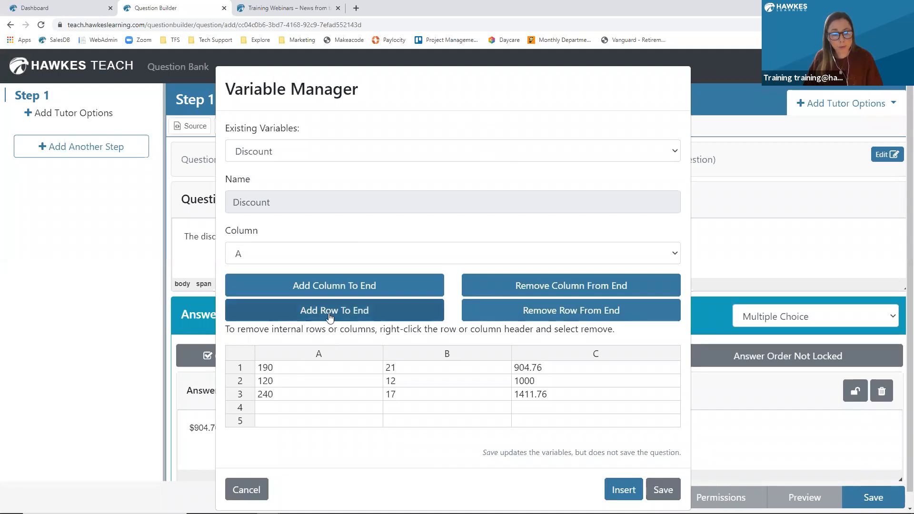
left_click(666, 493)
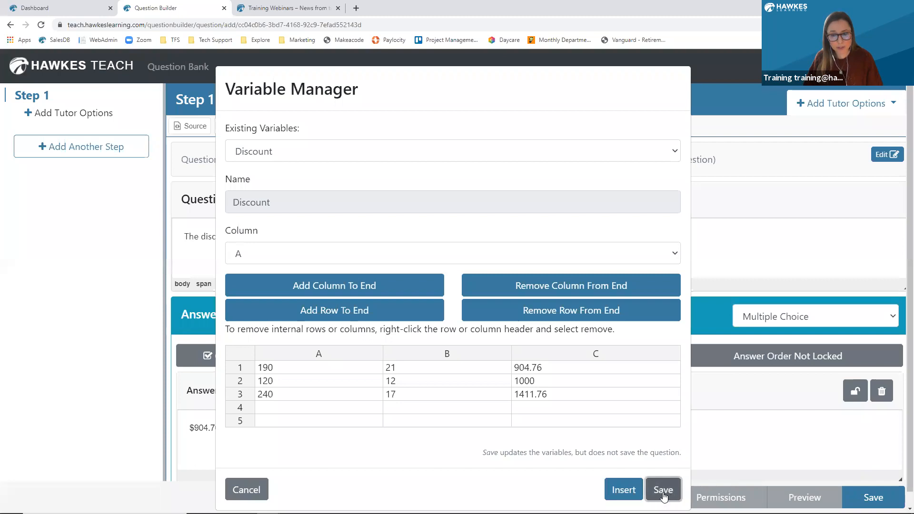
left_click(628, 495)
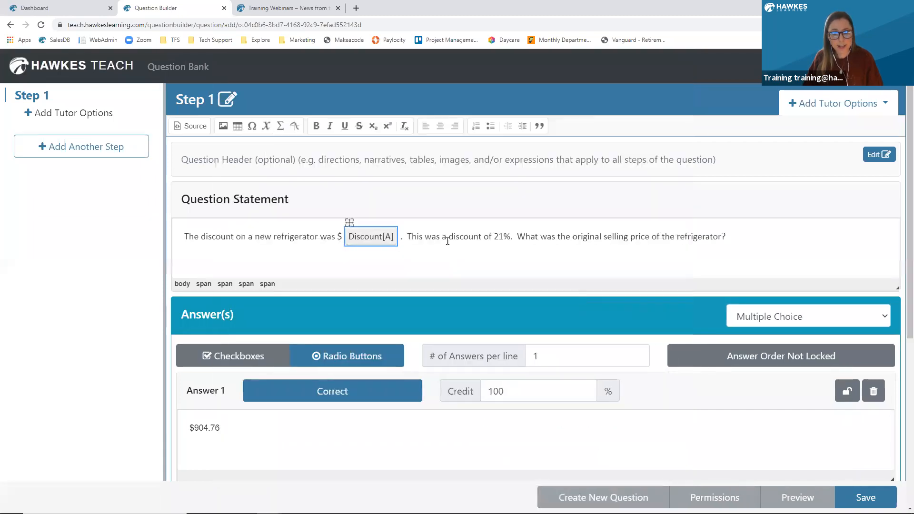
Replace the 21 before the percent sign in the question statement with column B of the Discount variable
left_click_drag(493, 236, 503, 236)
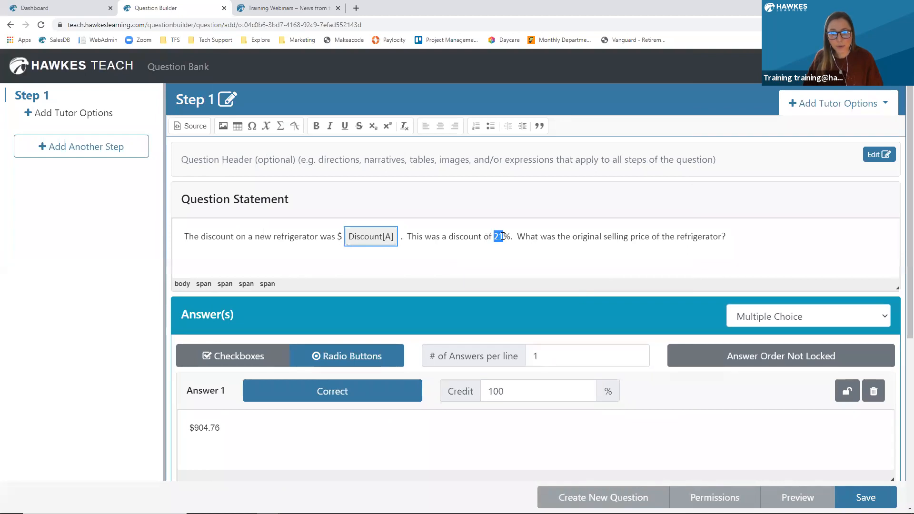
key("BackSpace")
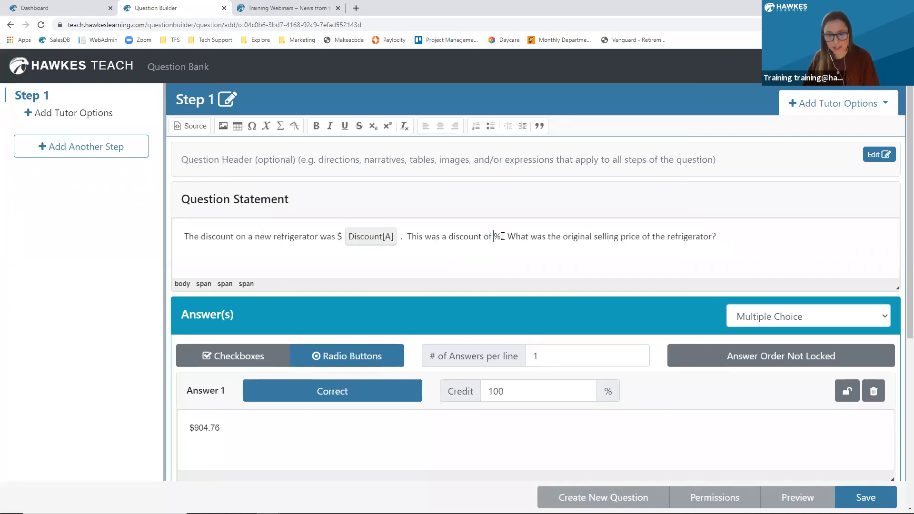
left_click(268, 127)
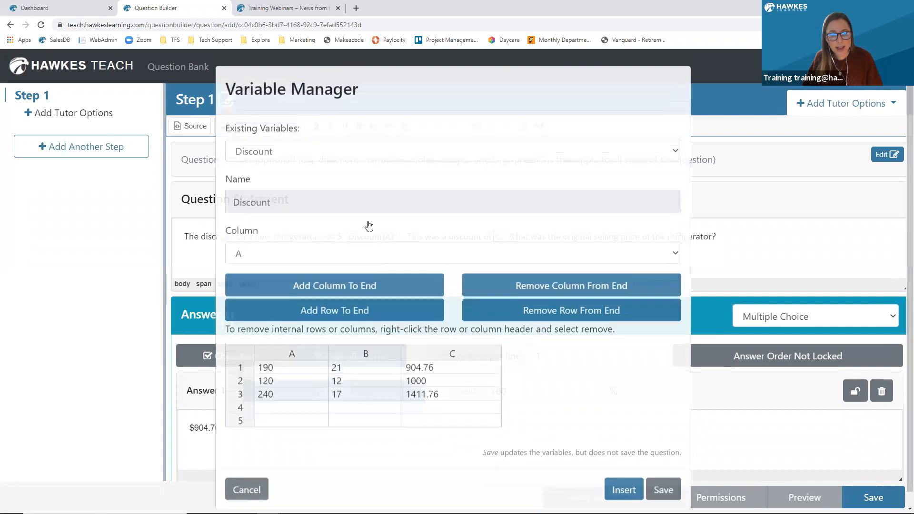
left_click(347, 253)
left_click(340, 291)
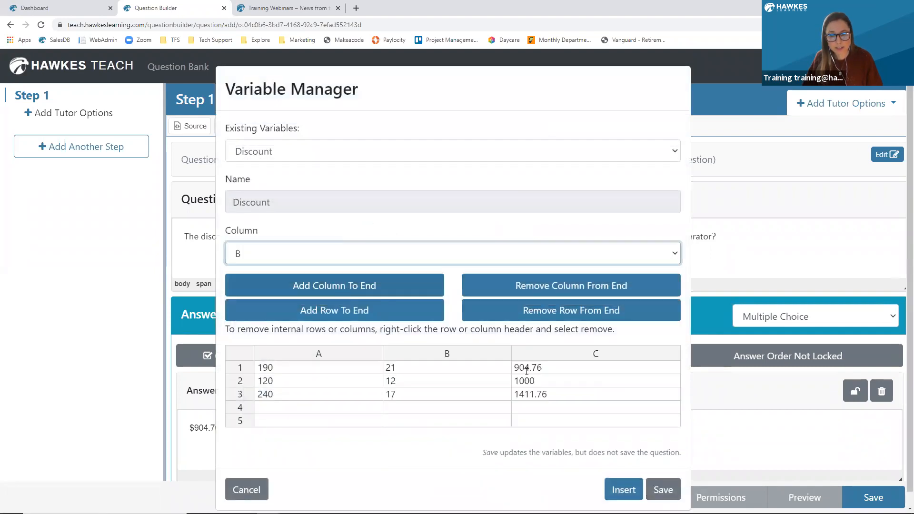
left_click(624, 490)
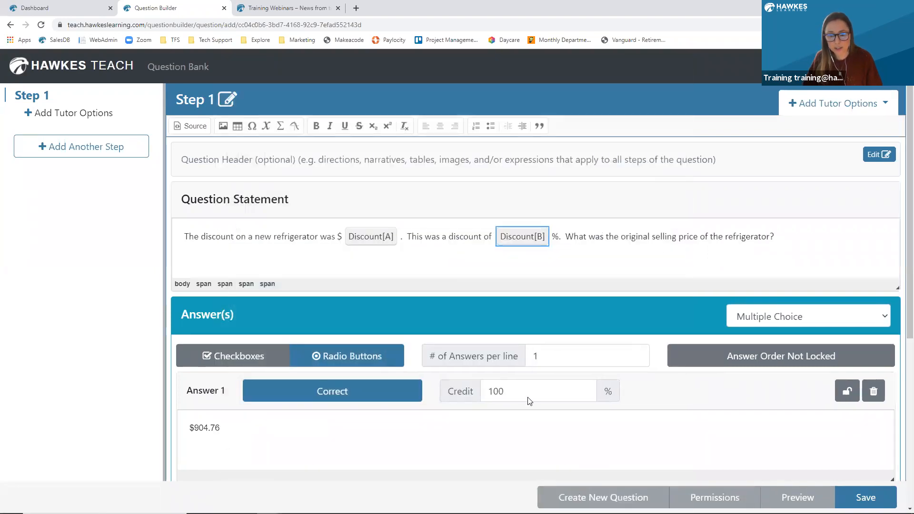
Change the question's answer type from multiple choice to Free Response
scroll(541, 259, "down", 3)
left_click(837, 179)
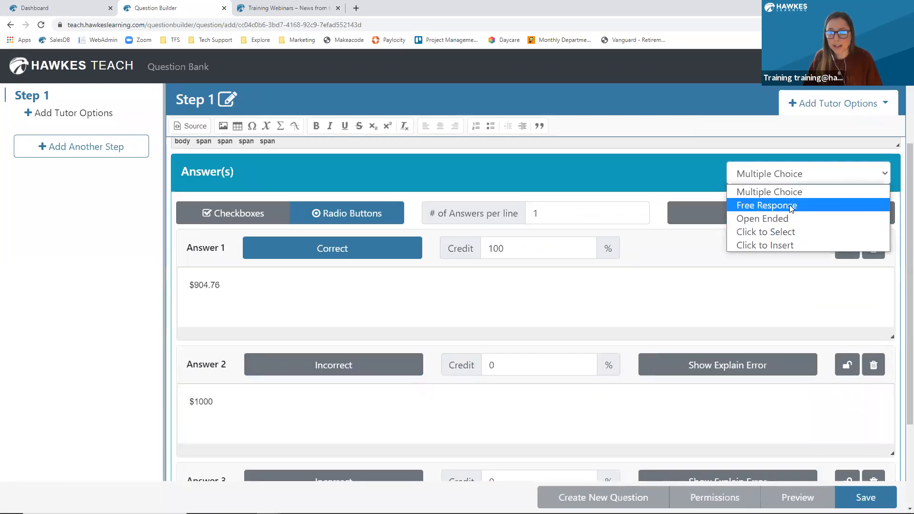
left_click(777, 209)
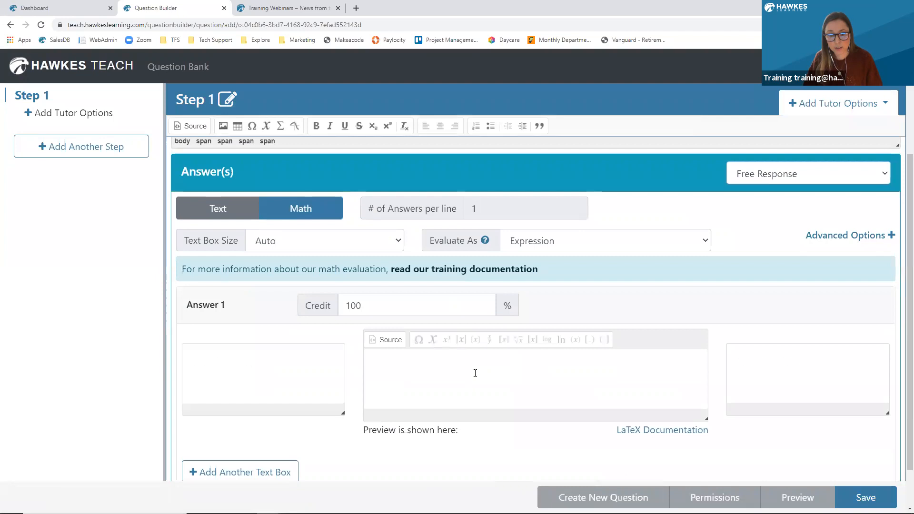
Insert column C of the Discount variable as the correct value for Answer 1
left_click(475, 374)
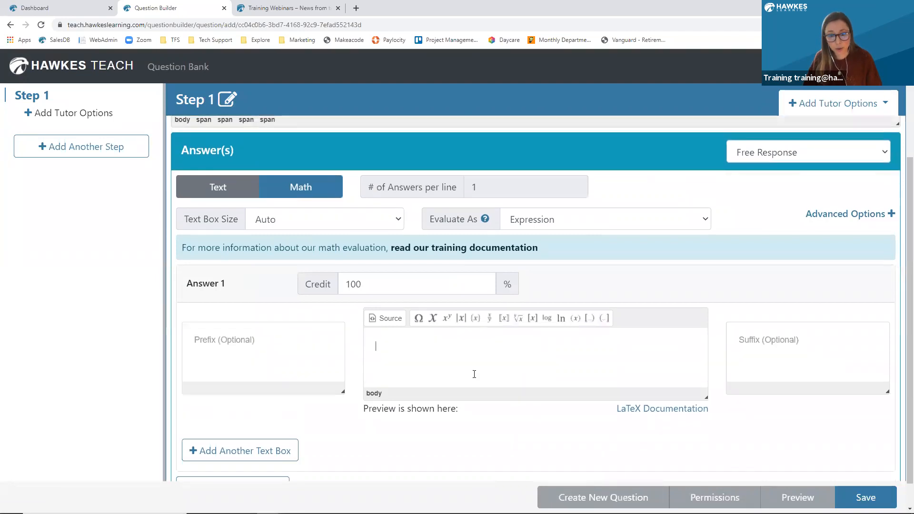
left_click(434, 318)
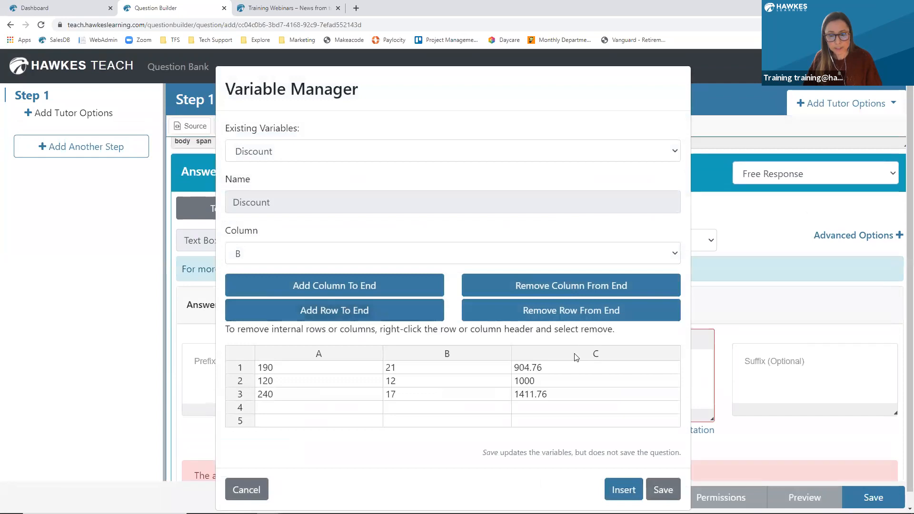
left_click(385, 254)
left_click(353, 296)
left_click(638, 490)
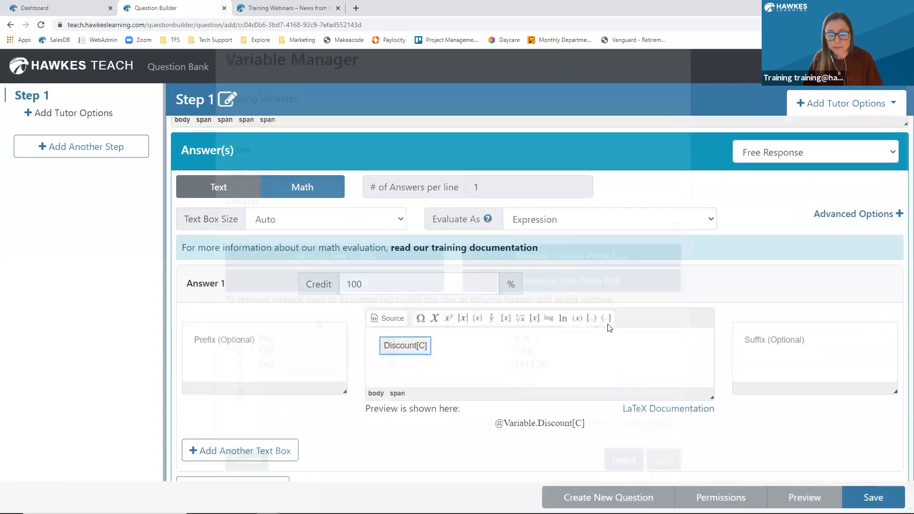
Save the question under the name Discount 1 with medium difficulty
scroll(609, 327, "up", 3)
left_click(866, 498)
left_click(466, 159)
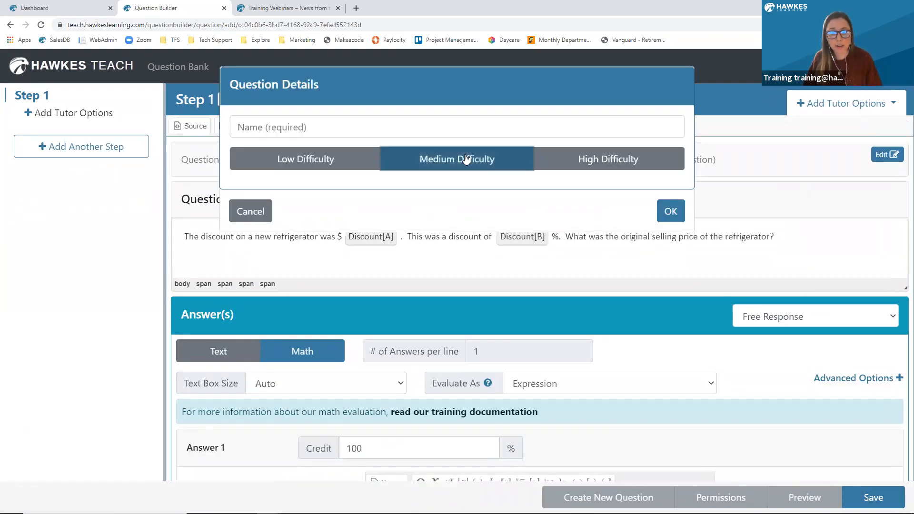
left_click(356, 124)
type("Discount 1")
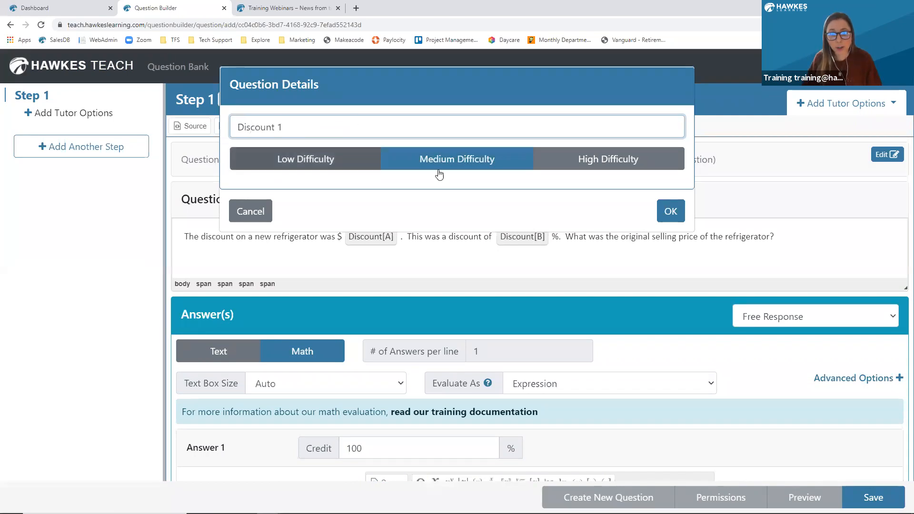
left_click(671, 213)
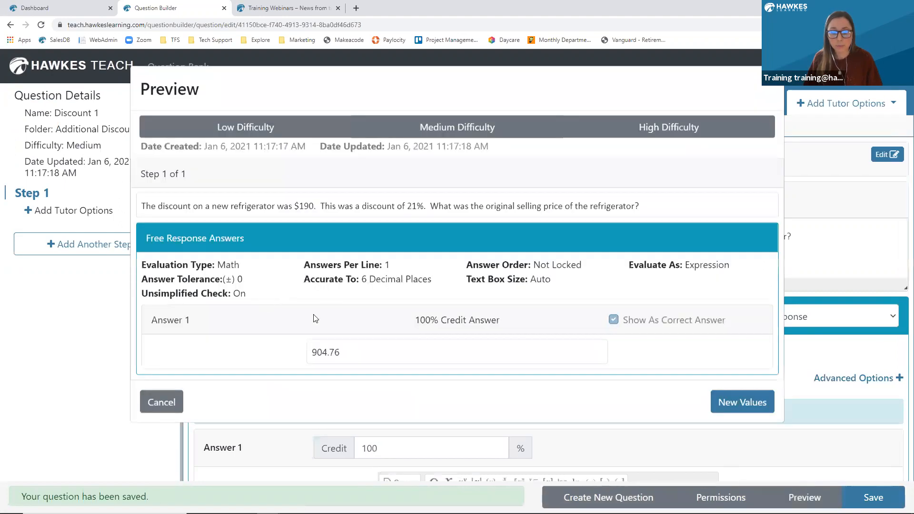
Cycle the question preview through several sets of new values to check the statement and answer, and close the preview
left_click(738, 402)
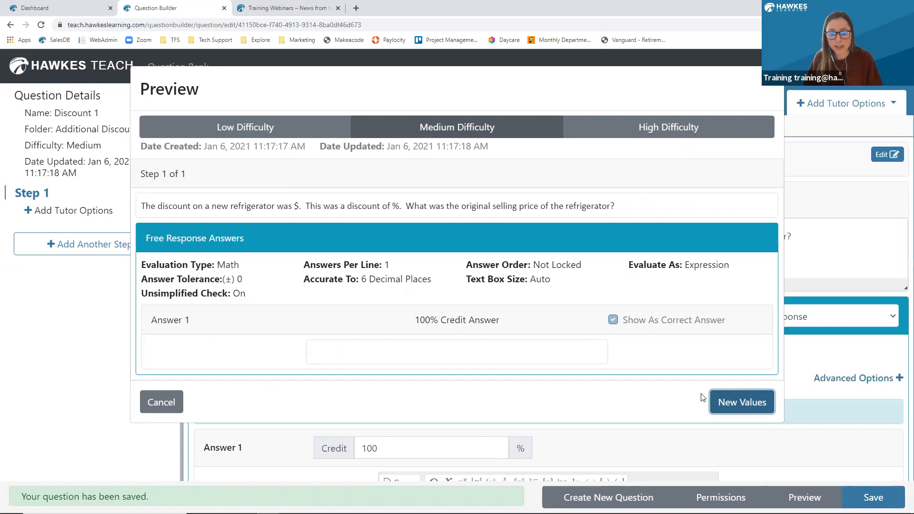
left_click(734, 405)
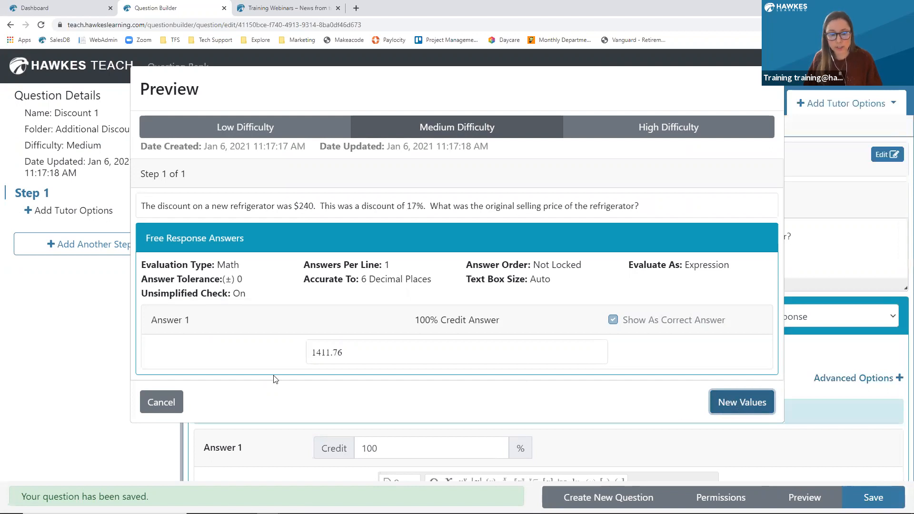
left_click(754, 404)
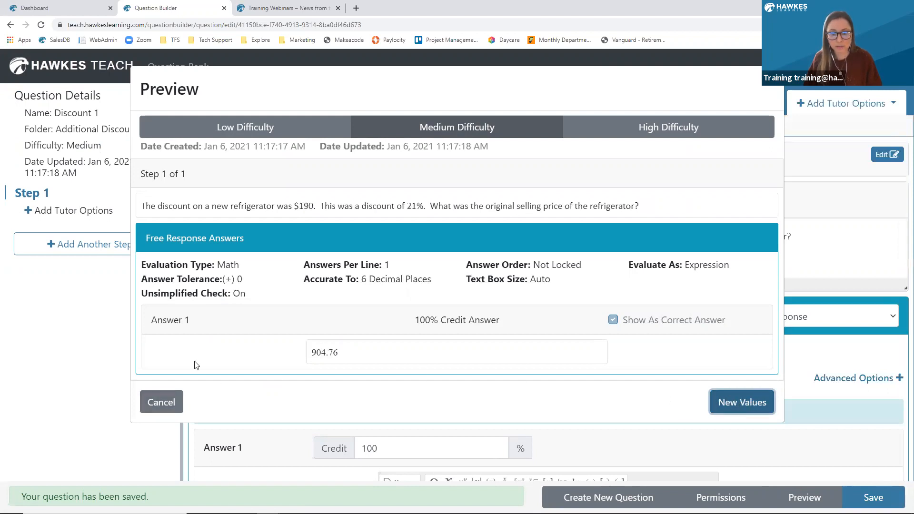
left_click(166, 403)
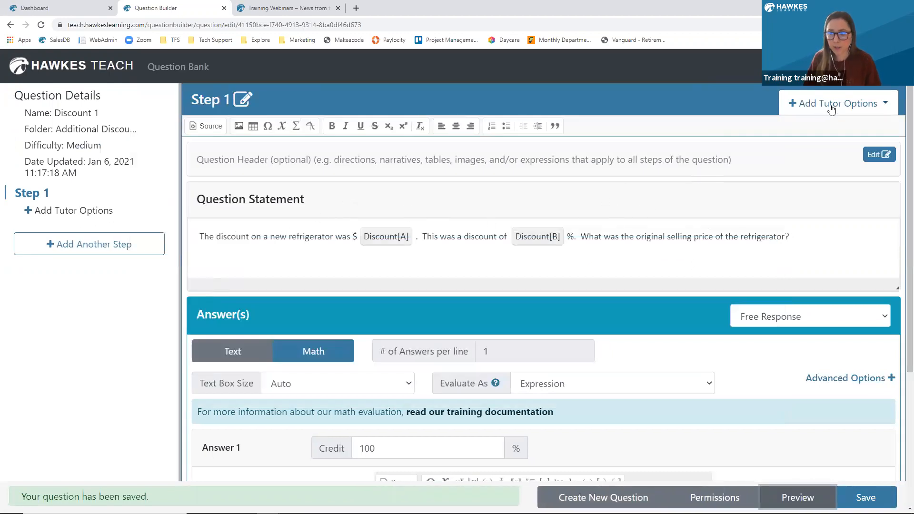
Look at the tutor options available for Step 1 and return to the Question Builder home page
left_click(859, 106)
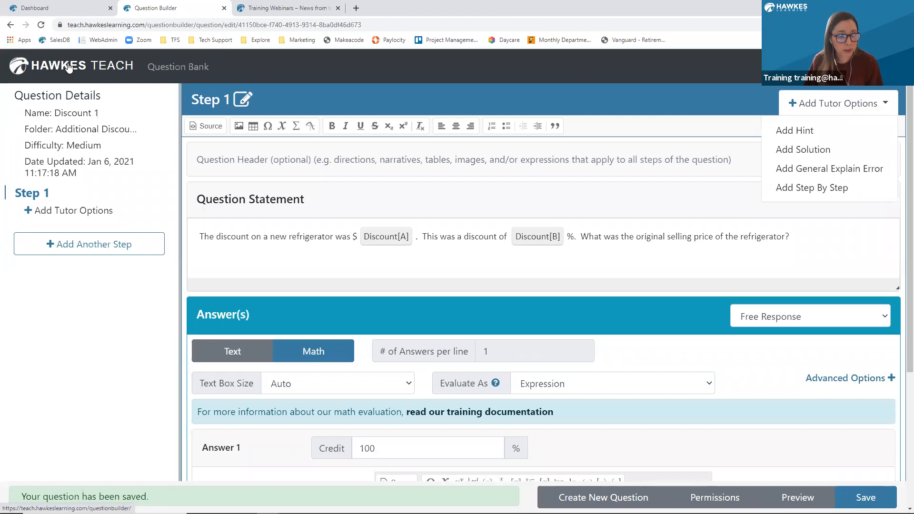
left_click(83, 70)
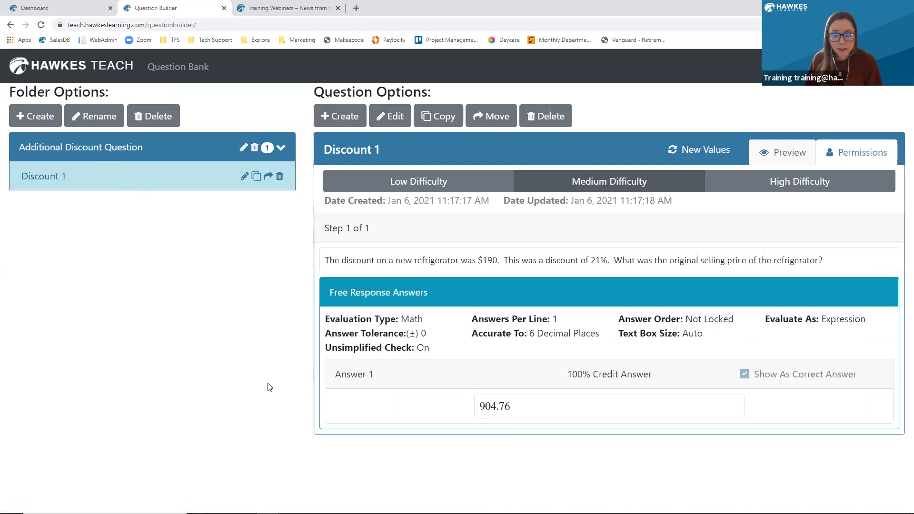
View the Training Webinars page on the Hawkes blog and switch back to Question Builder
left_click(288, 9)
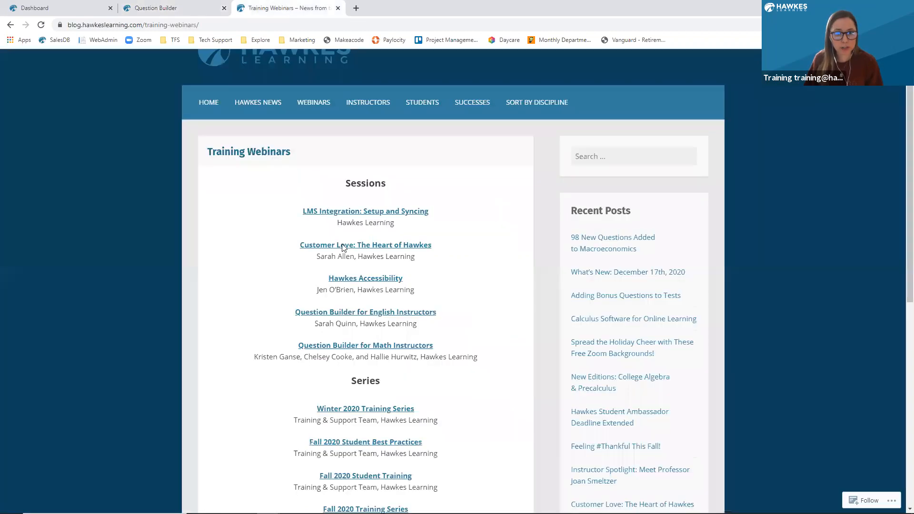
left_click(190, 14)
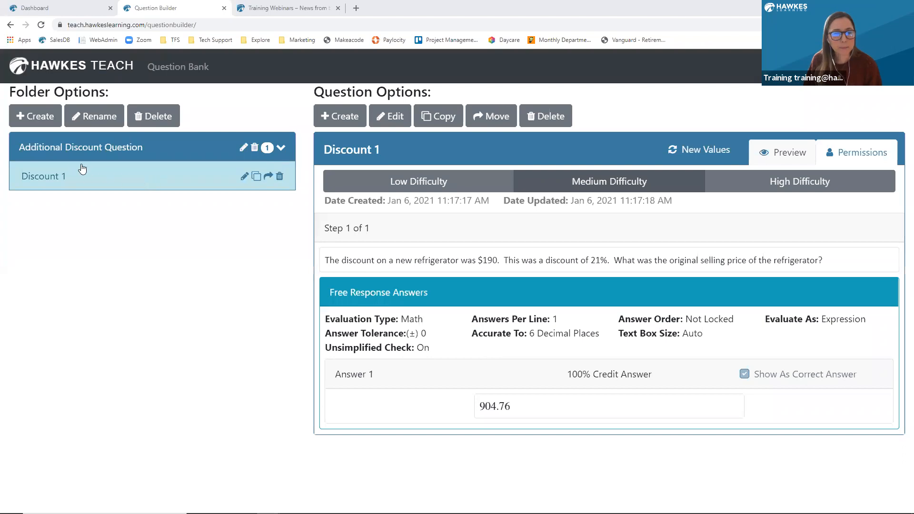
left_click(137, 148)
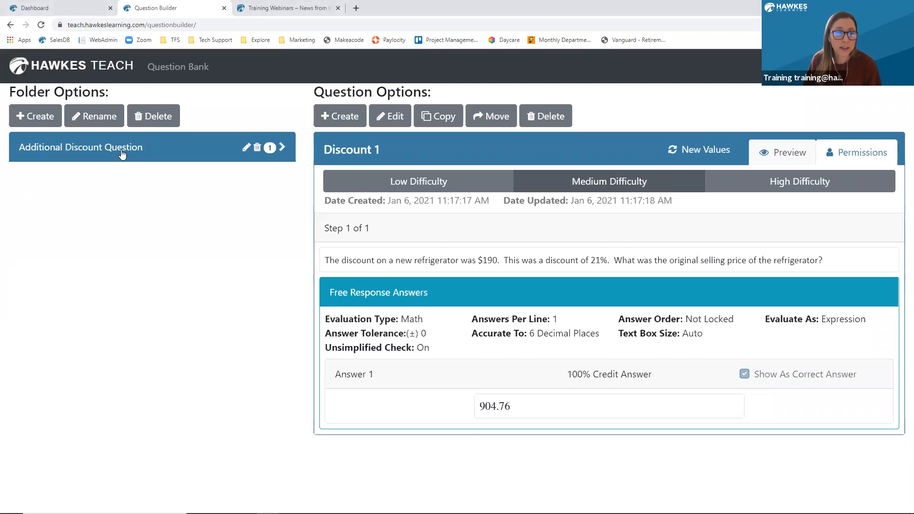
left_click(122, 153)
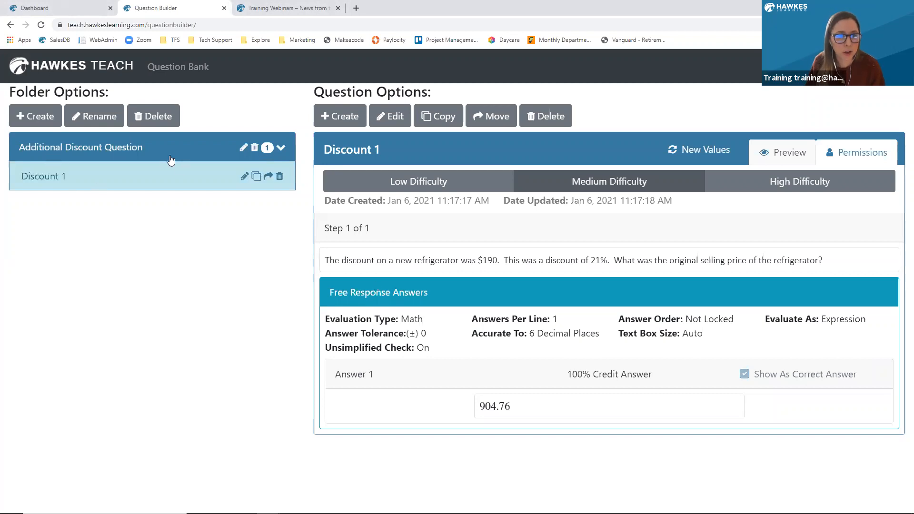
left_click(139, 152)
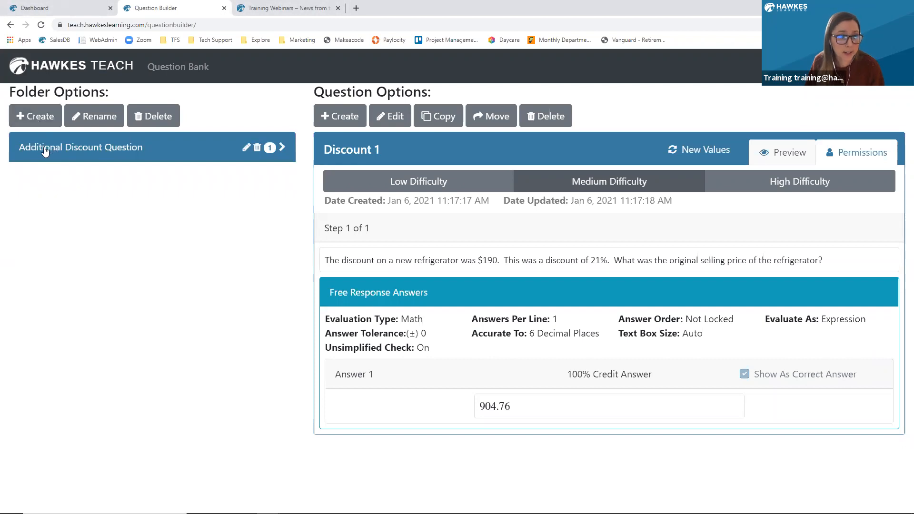
left_click(56, 151)
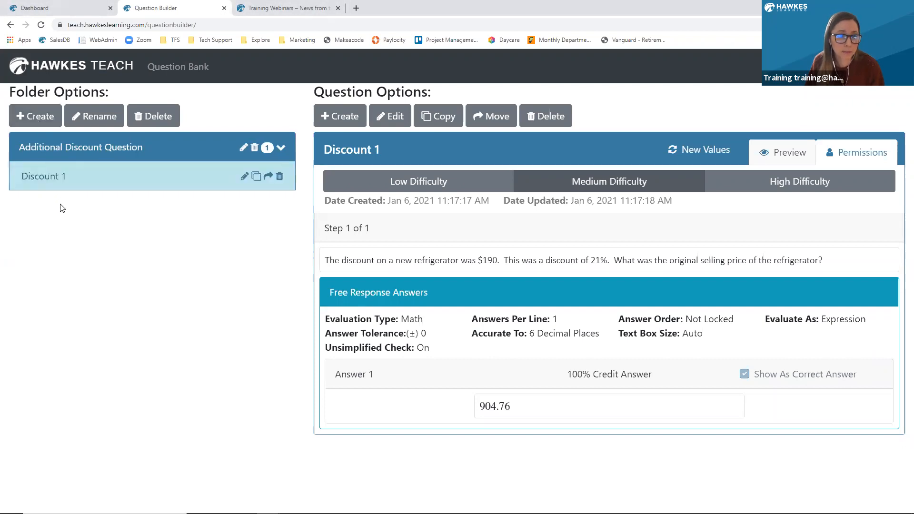
left_click(68, 153)
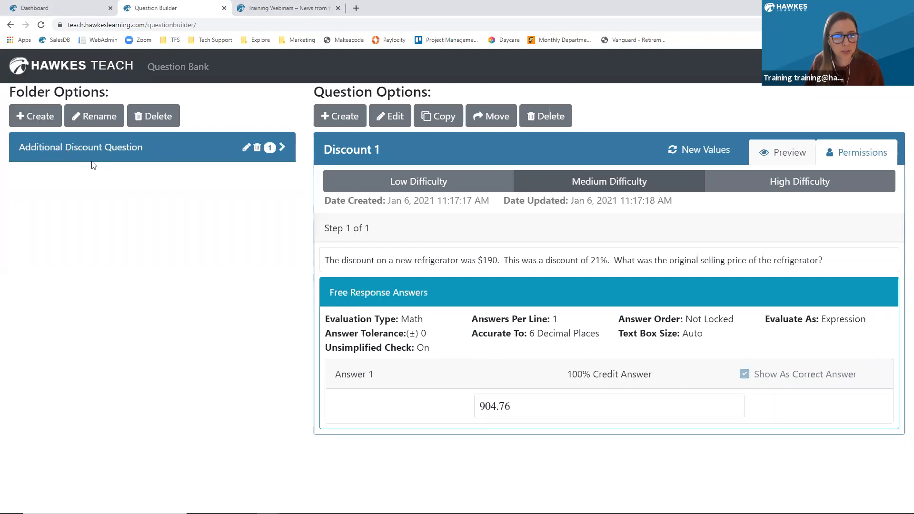